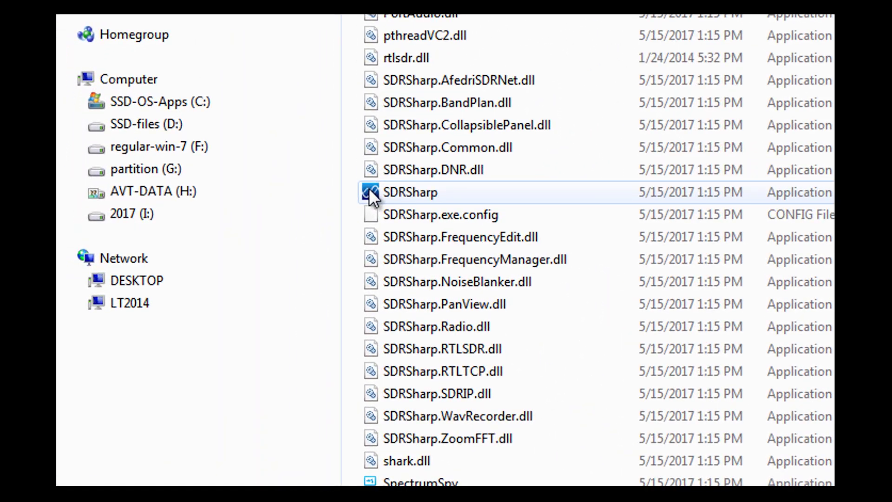
Step: Launch SDRSharp from the sdrsharp-x64 folder and allow the unverified program to run
double_click(370, 191)
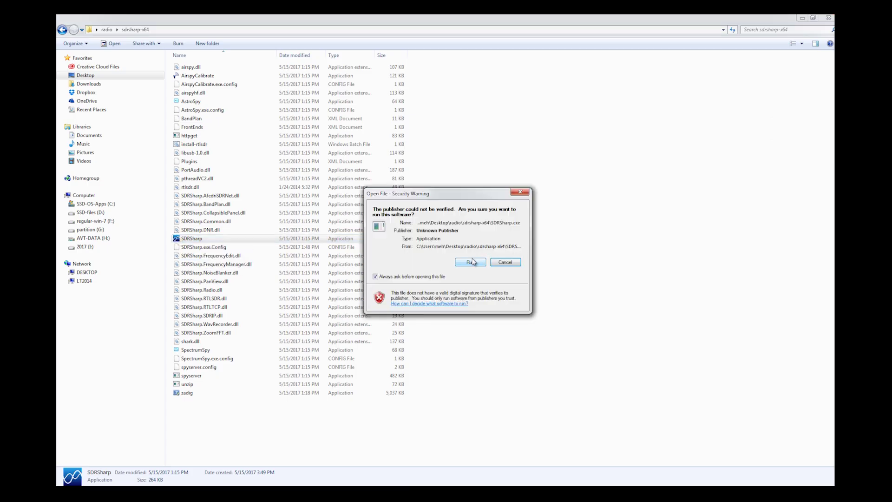
left_click(470, 262)
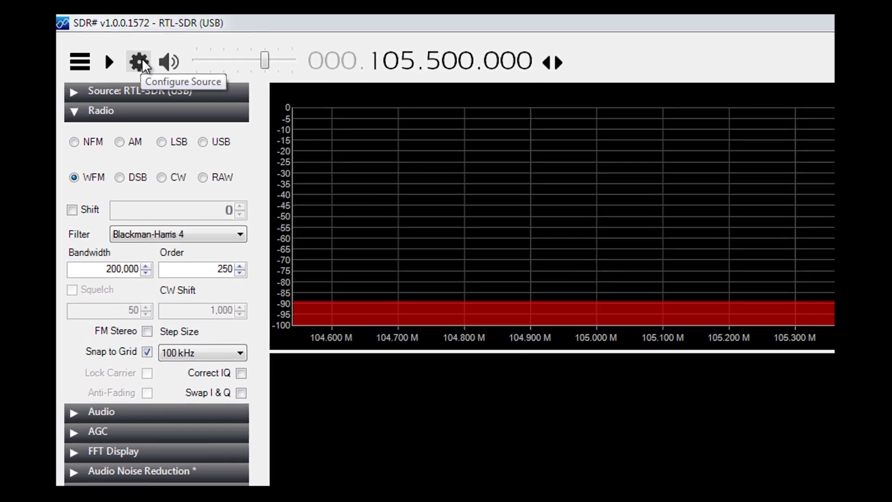
Step: Raise the RTL-SDR RF gain to 38.6 dB, keeping the Generic RTL2832U OEM (0) device
left_click(99, 40)
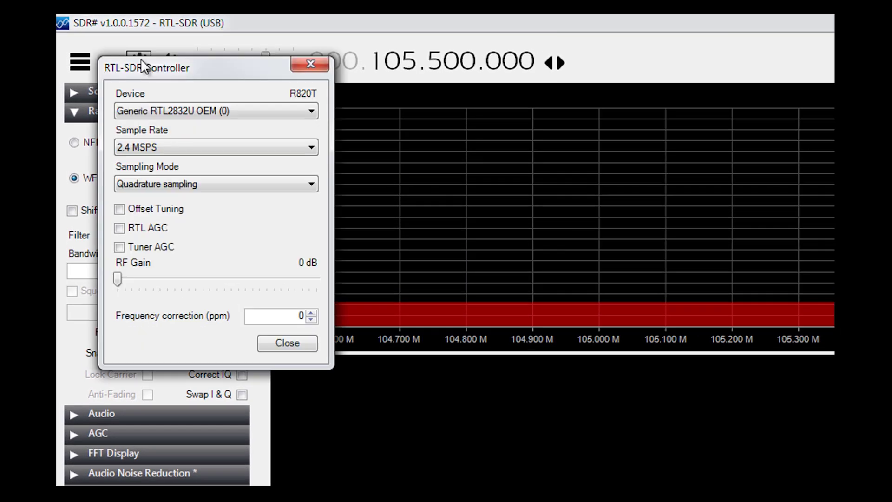
left_click(240, 111)
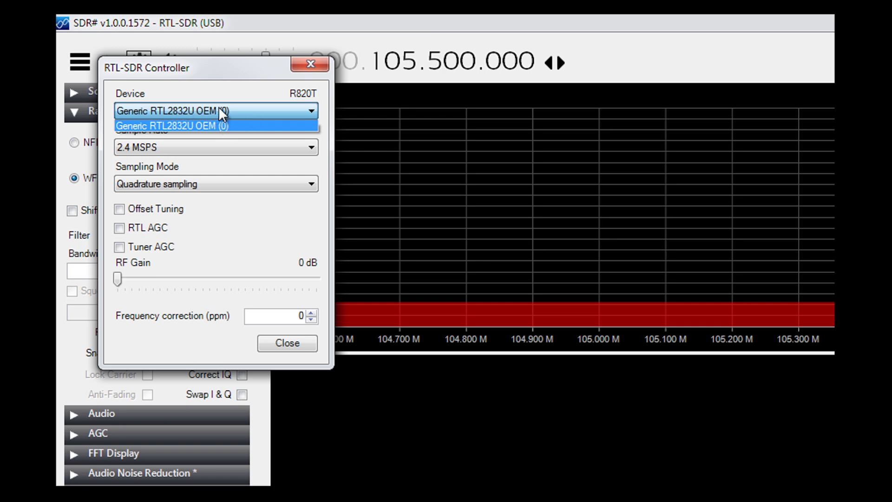
left_click(219, 109)
left_click_drag(127, 275, 265, 267)
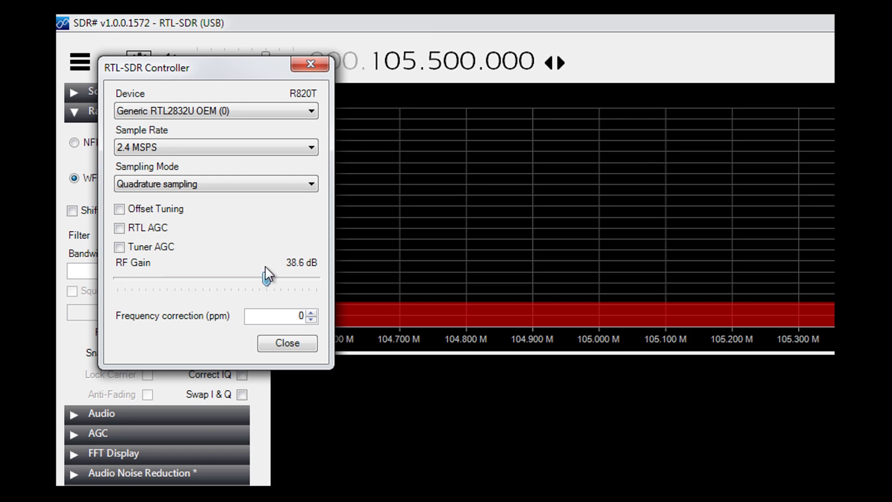
left_click(304, 343)
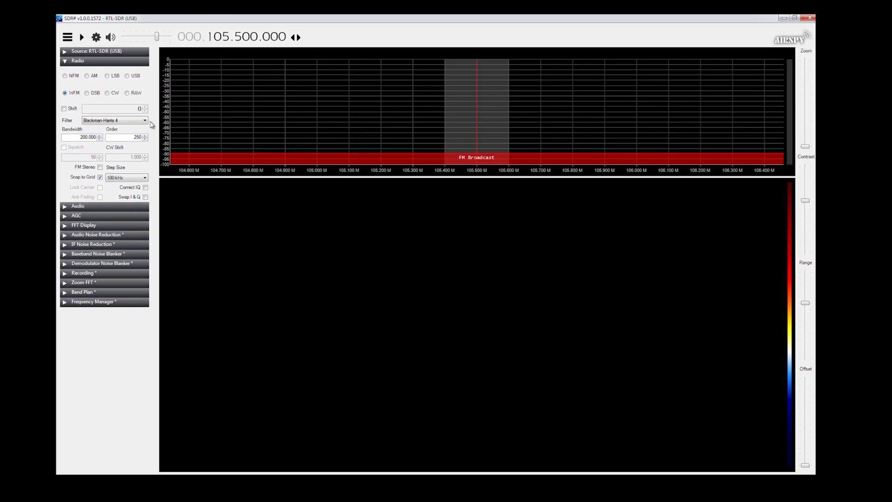
Step: Keep RTL-SDR (USB) as the signal source and recheck the gain in the device settings
left_click(64, 52)
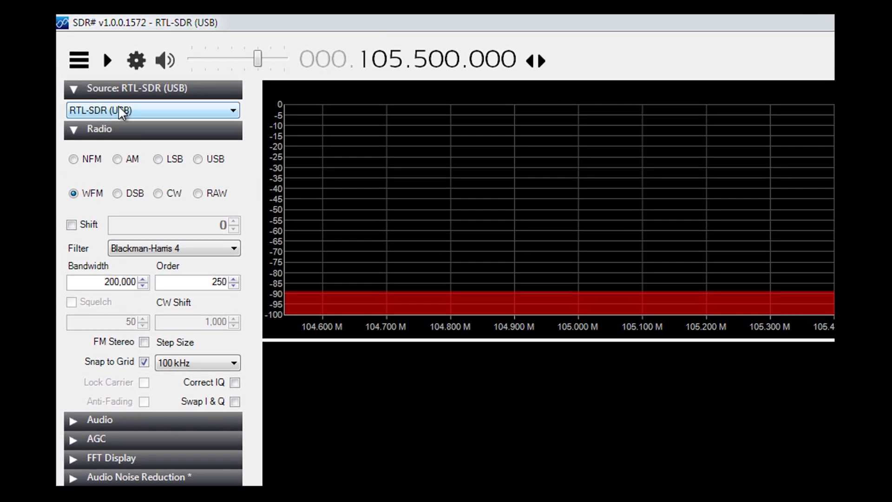
left_click(120, 64)
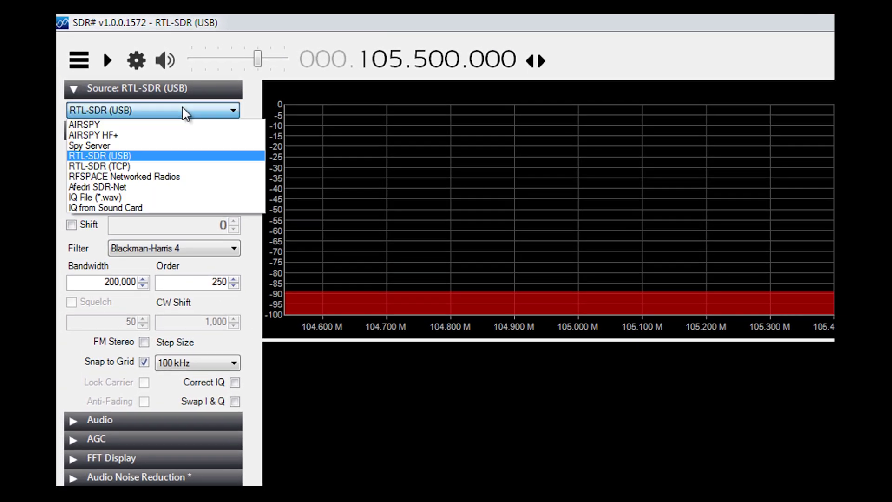
left_click(161, 162)
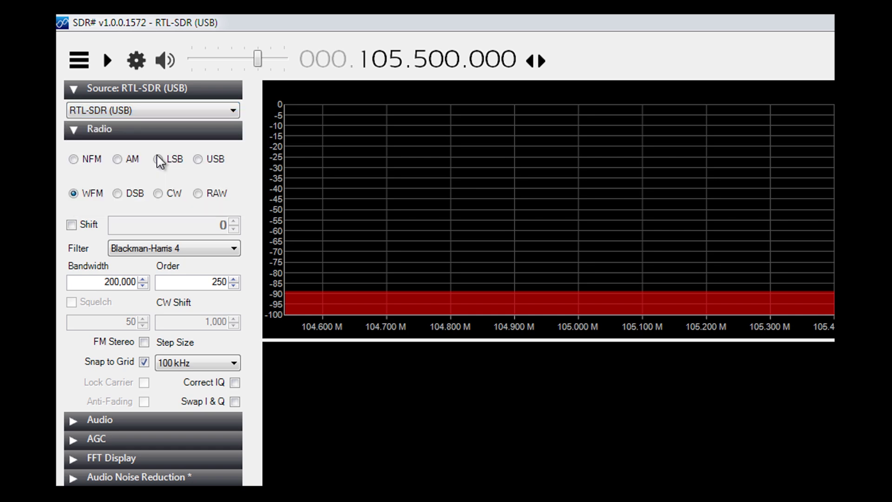
left_click(136, 60)
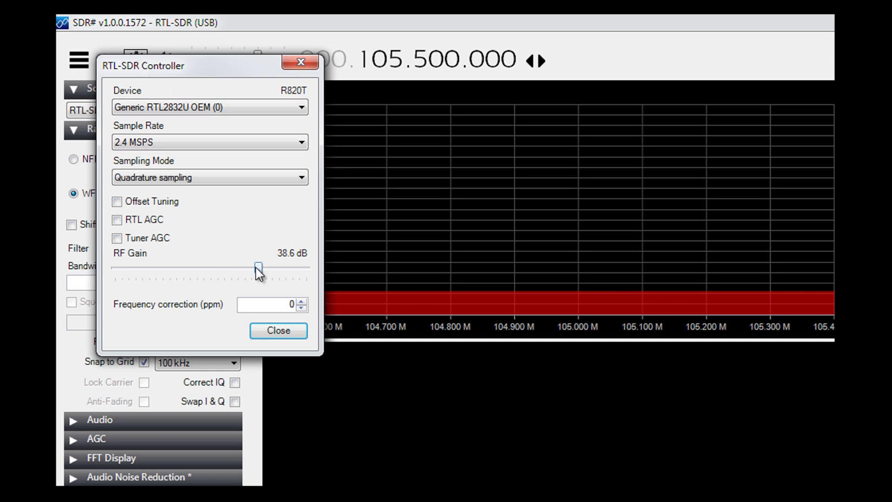
left_click(281, 332)
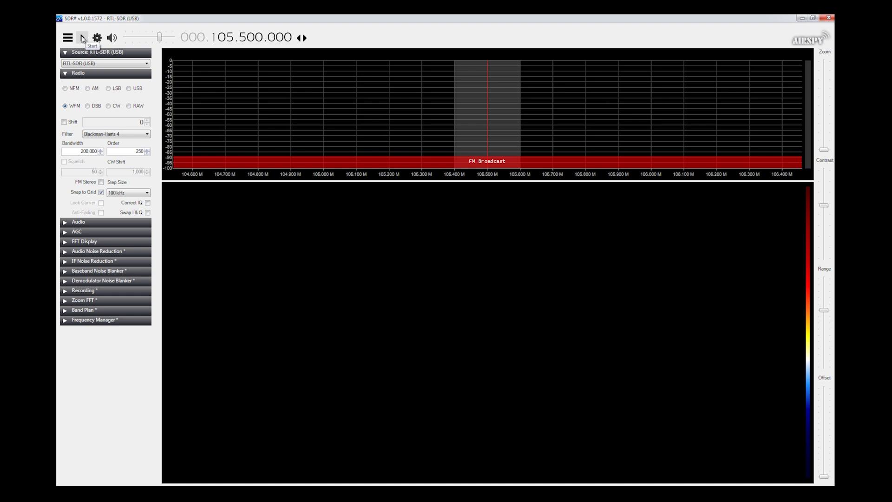
Step: Start receiving the live signal and briefly check the RTL-SDR device settings
left_click(82, 39)
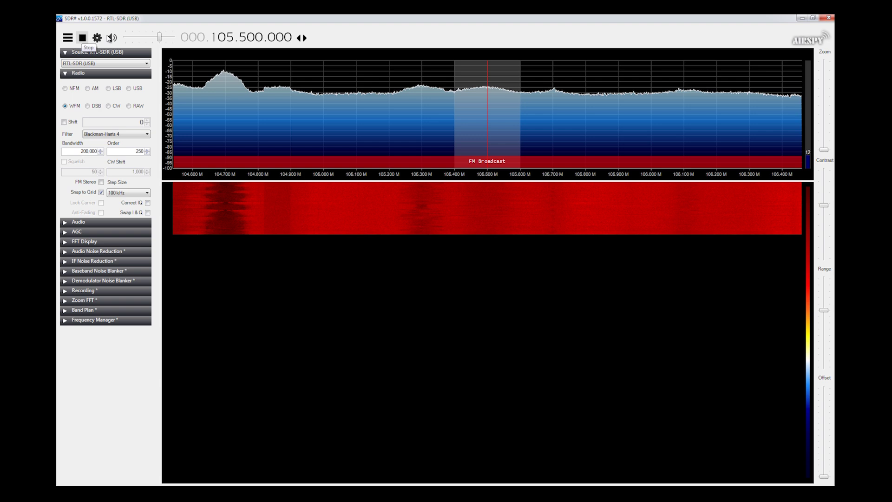
left_click(97, 38)
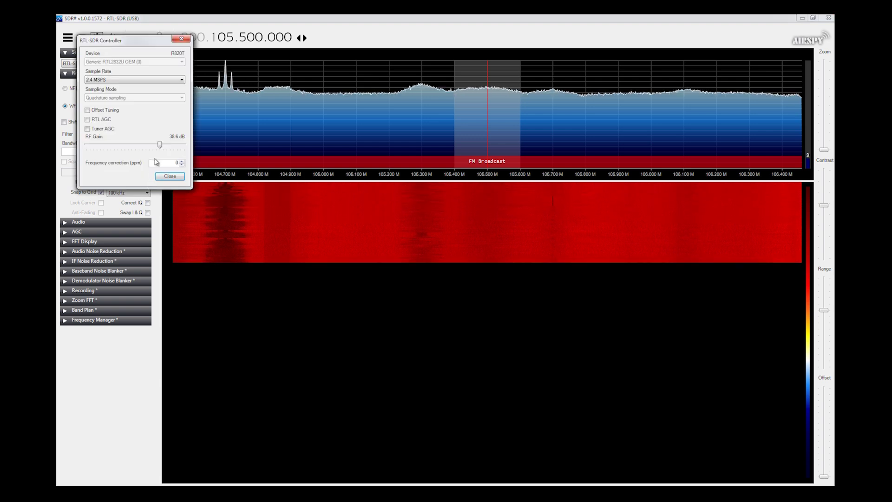
left_click(104, 119)
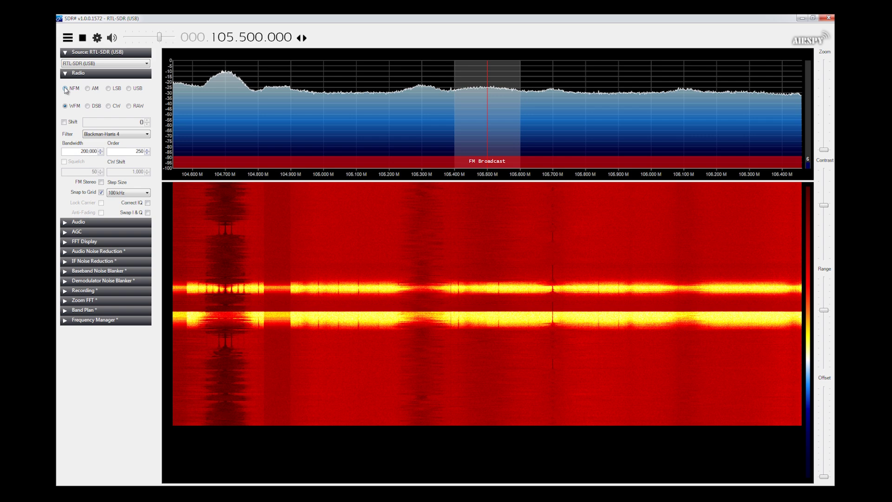
Step: Switch demodulation to NFM and raise the squelch level to 70
left_click(66, 88)
left_click(101, 170)
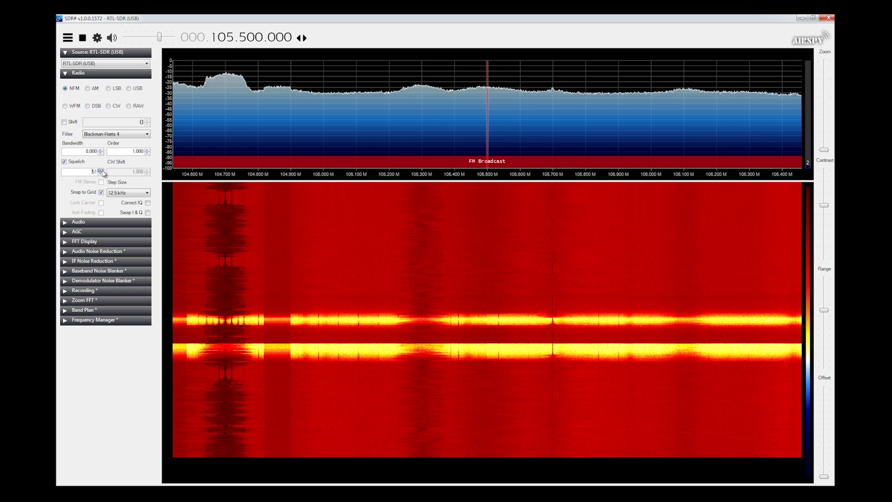
left_click(101, 170)
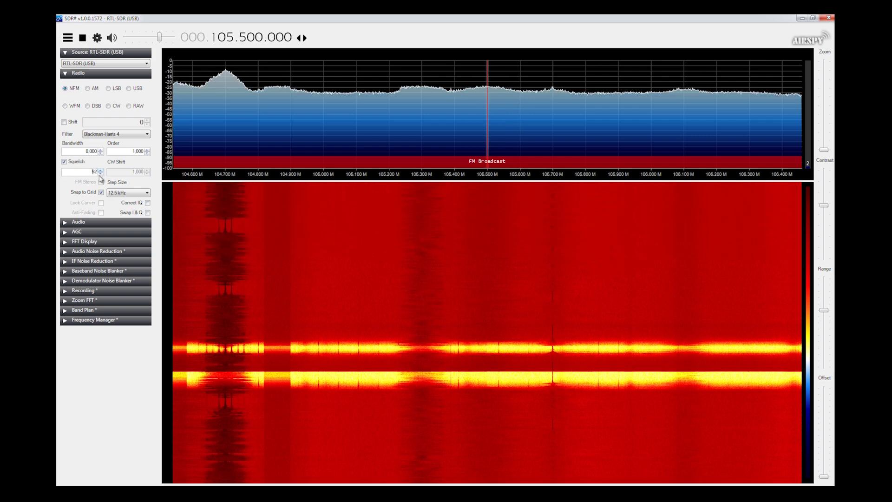
left_click(100, 170)
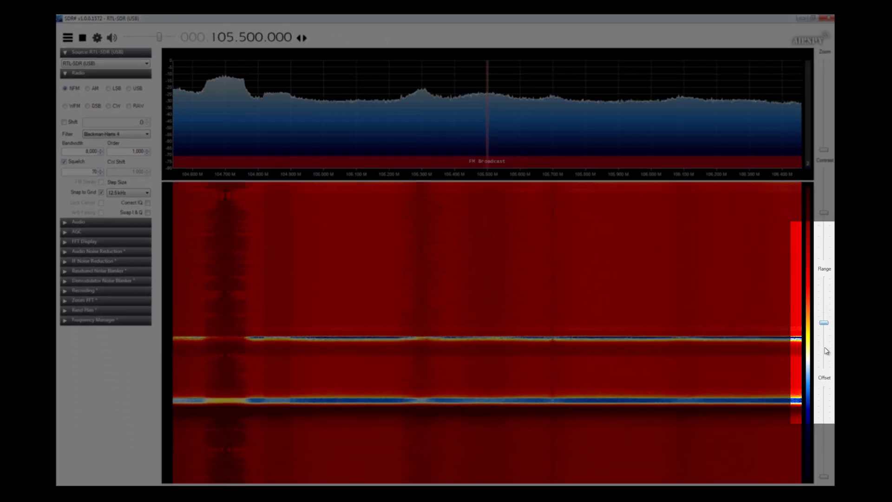
Step: Lower the spectrum range and darken the waterfall so the 104.7 MHz signal stands out
left_click(825, 351)
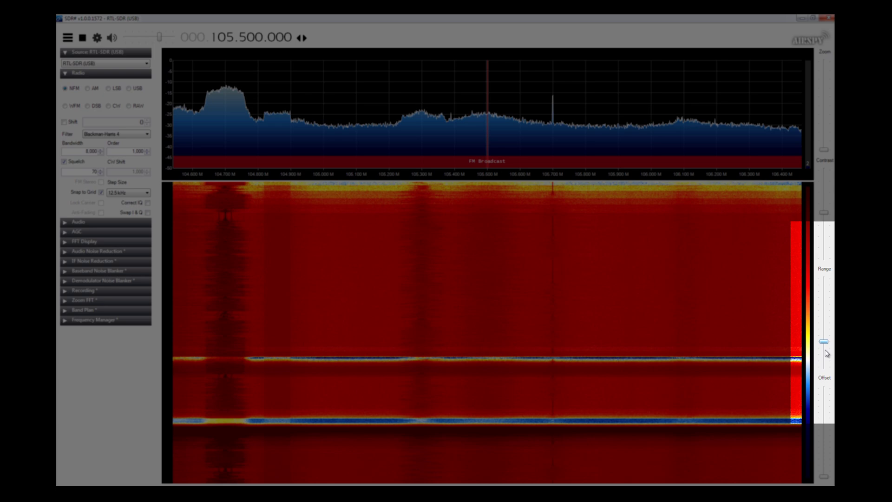
left_click(827, 353)
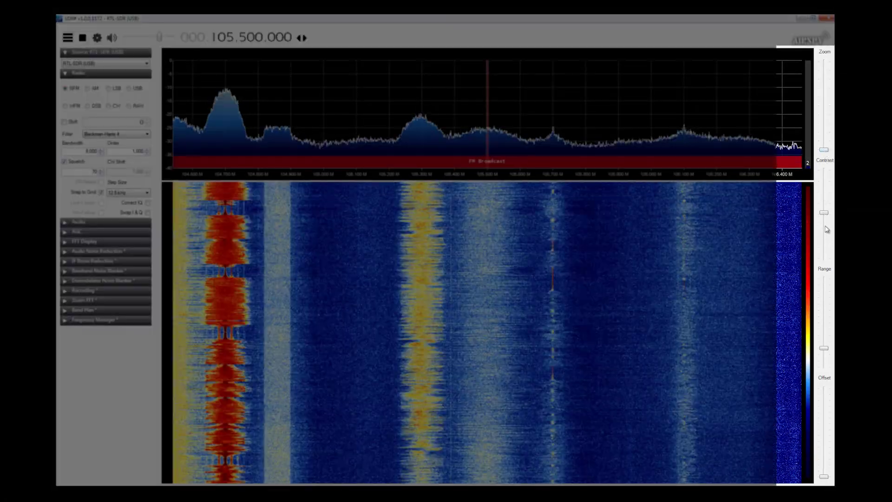
scroll(824, 214, "up", 3)
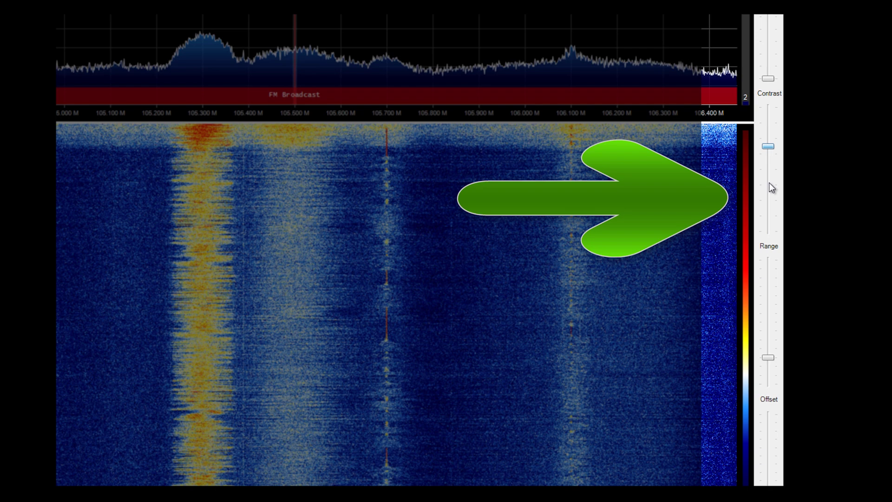
left_click(772, 187)
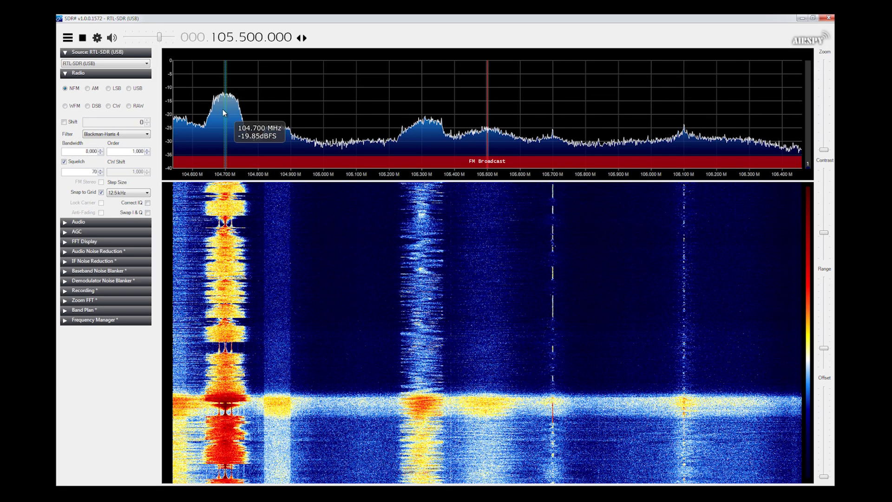
Step: Tune to the 104.700 MHz peak in WFM and adjust the filter edges around it
left_click(224, 111)
left_click(64, 105)
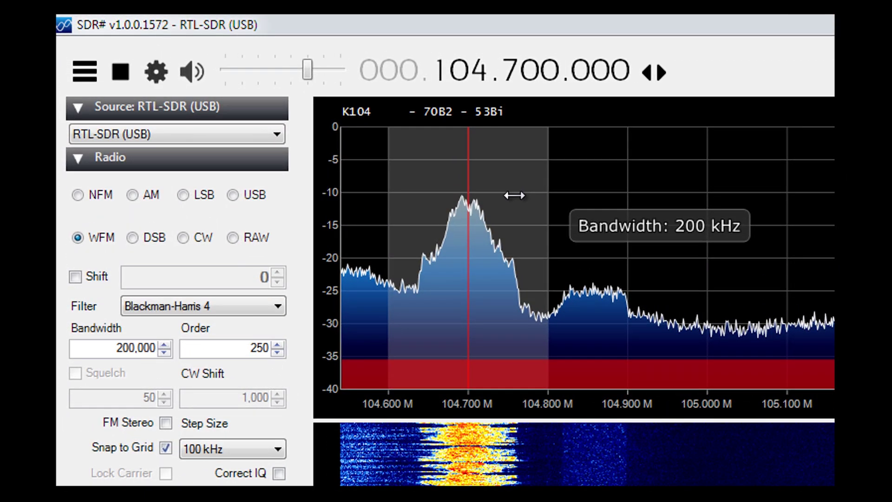
scroll(237, 89, "down", 1)
left_click_drag(497, 197, 470, 202)
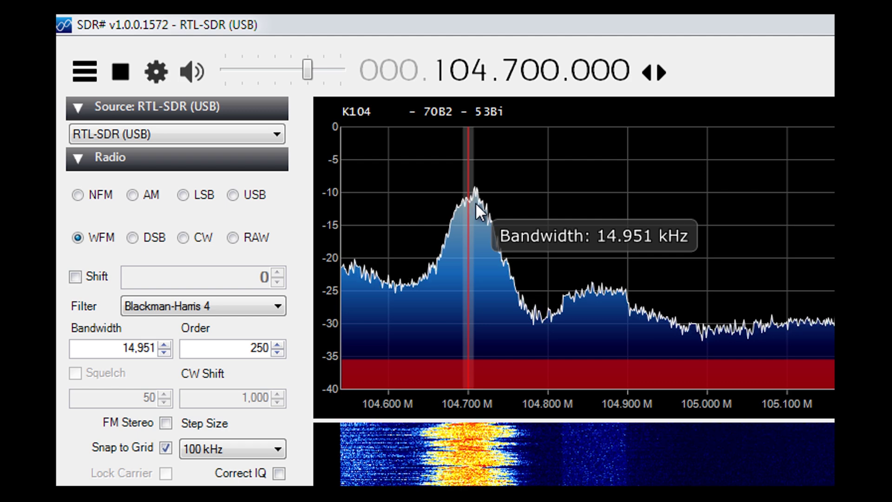
left_click_drag(505, 211, 519, 210)
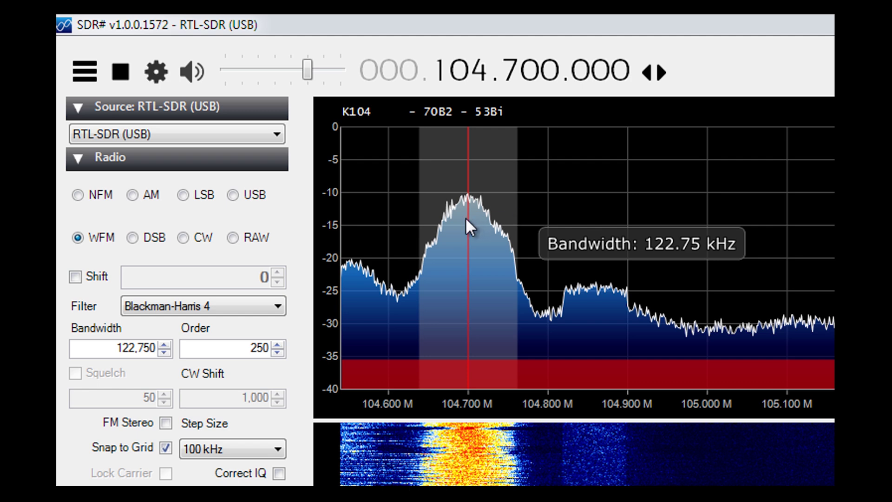
Step: Increase the Bandwidth value to 250,000 Hz
left_click(625, 346)
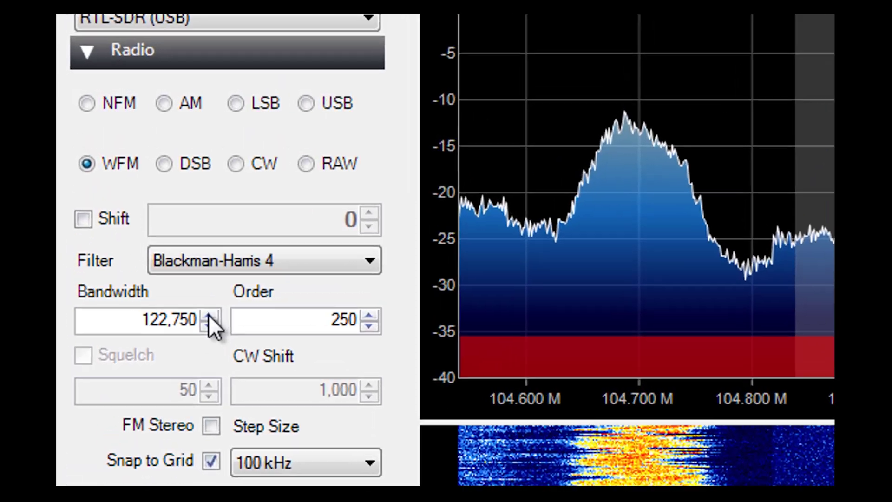
scroll(101, 153, "up", 3)
scroll(216, 328, "up", 3)
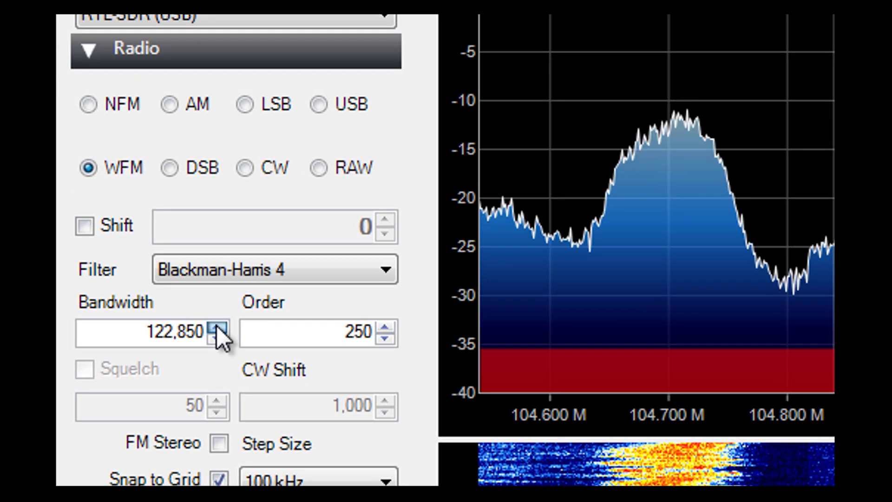
scroll(216, 327, "up", 15)
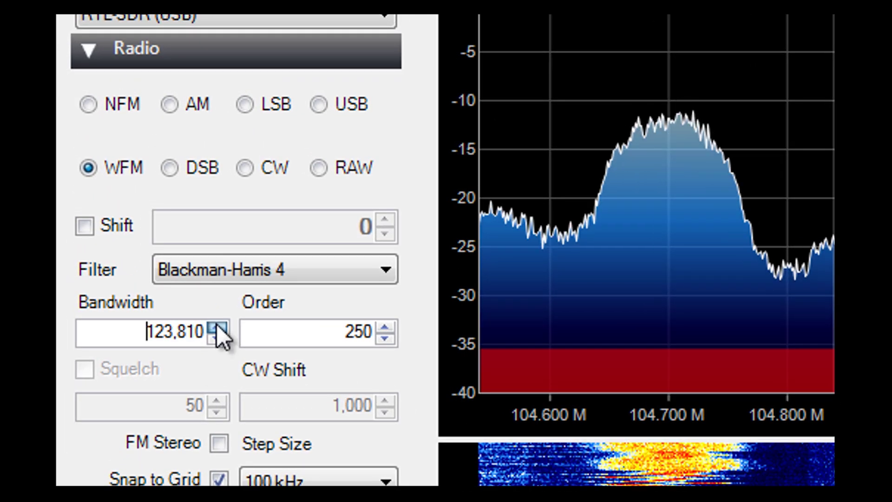
scroll(216, 328, "up", 6)
scroll(216, 328, "up", 7)
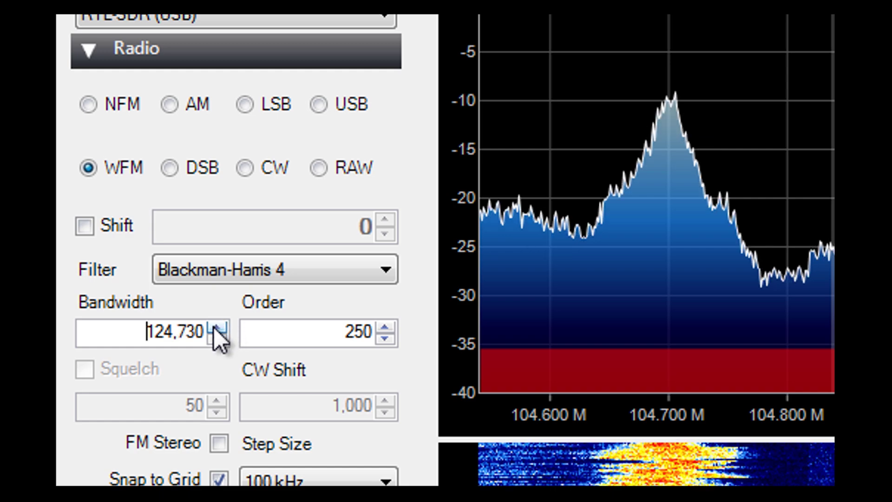
left_click(216, 327)
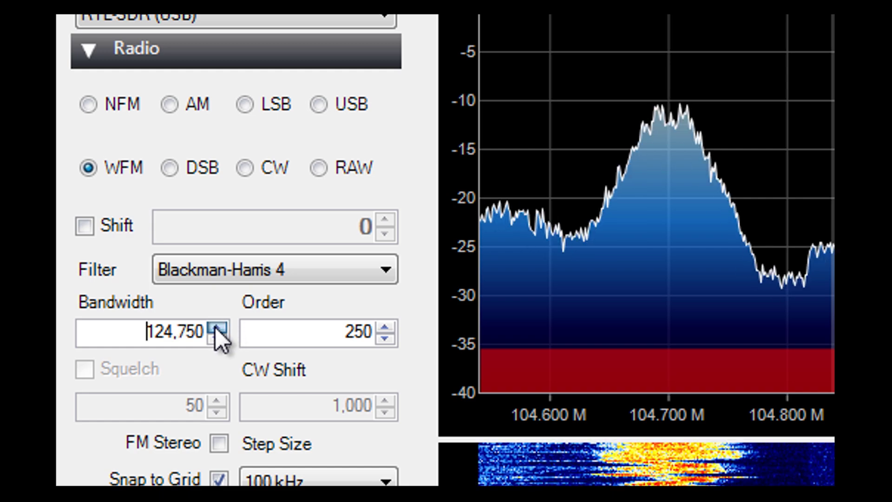
scroll(216, 327, "up", 15)
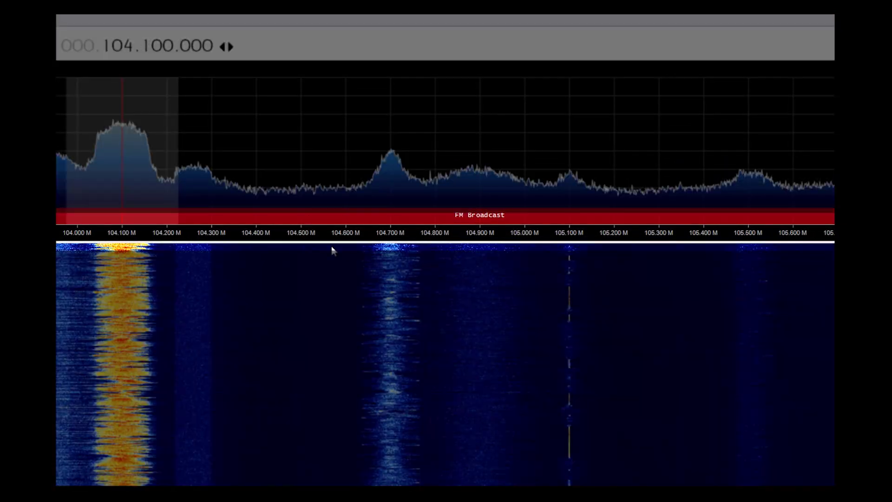
Step: Try nearby frequencies, zoom the spectrum in, and tune to 99.600 MHz
left_click_drag(331, 250, 295, 113)
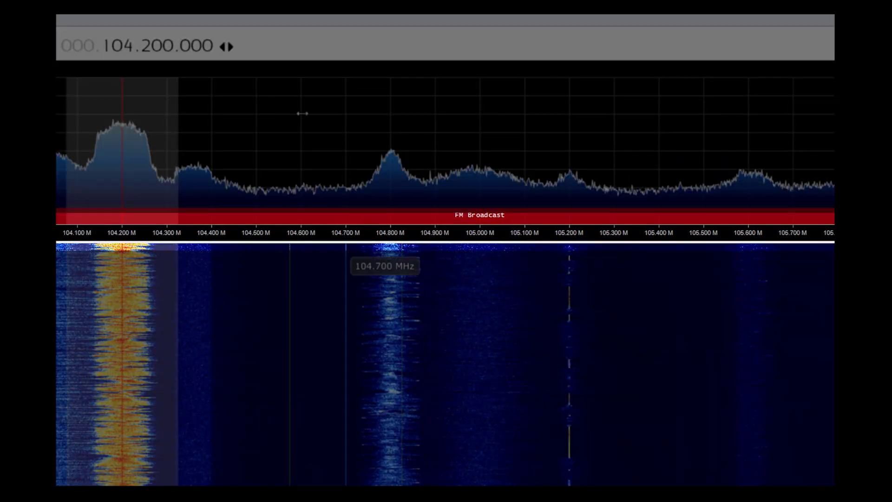
left_click_drag(434, 124, 510, 129)
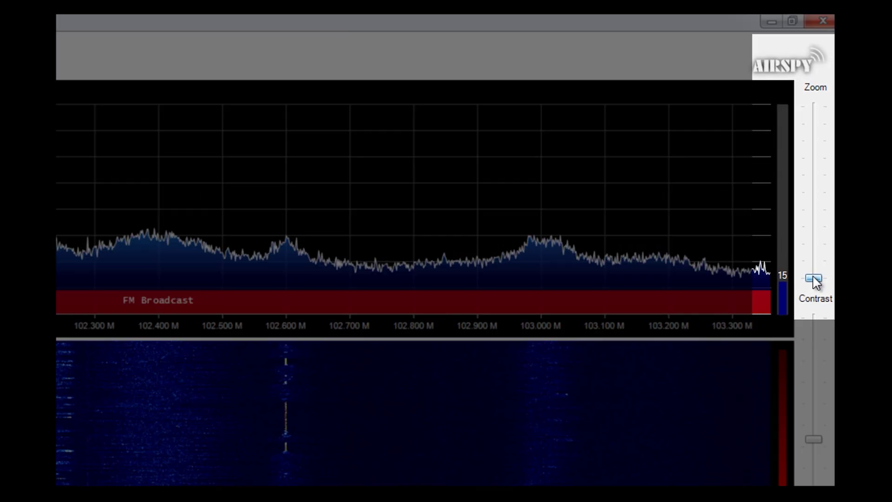
left_click_drag(824, 150, 824, 146)
left_click_drag(814, 274, 814, 243)
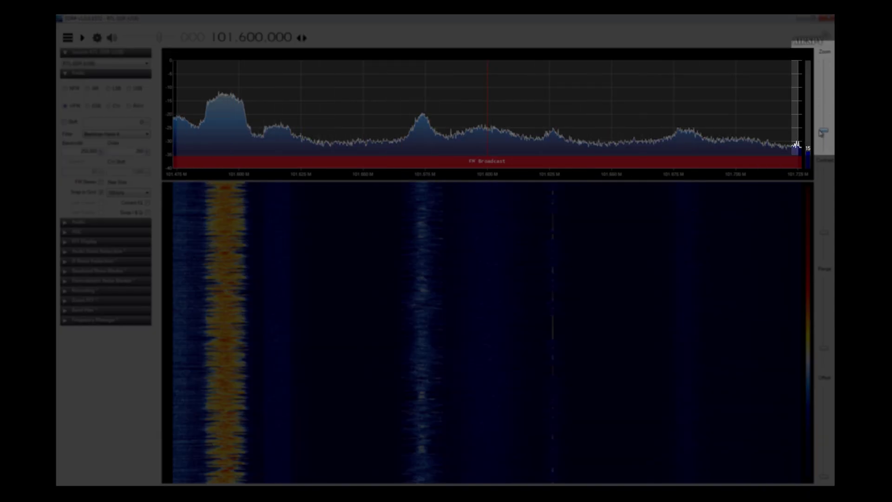
left_click_drag(821, 130, 822, 63)
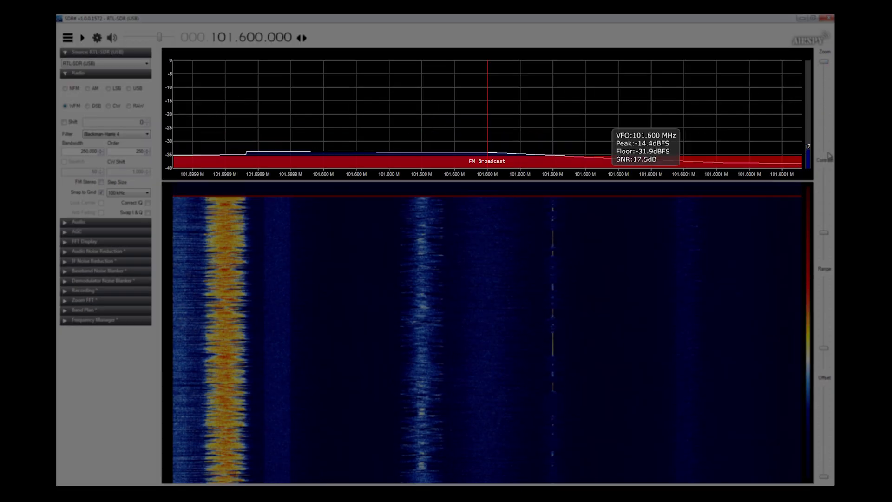
scroll(228, 39, "down", 1)
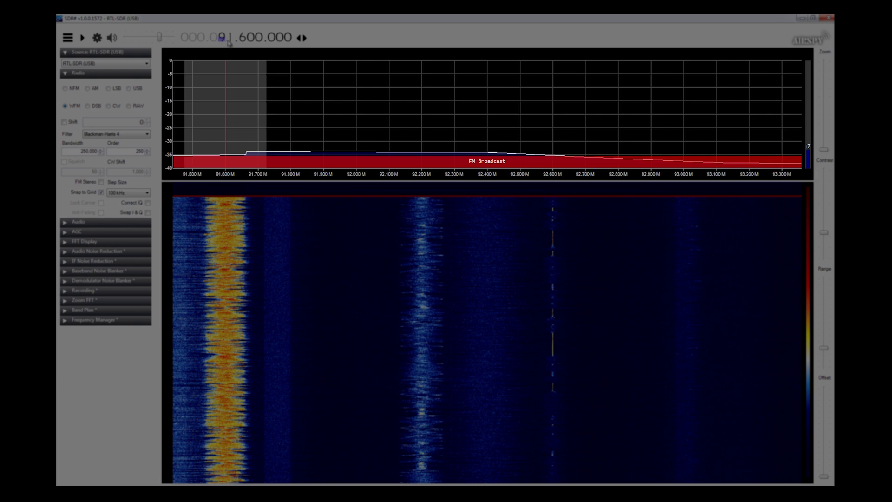
scroll(233, 37, "up", 3)
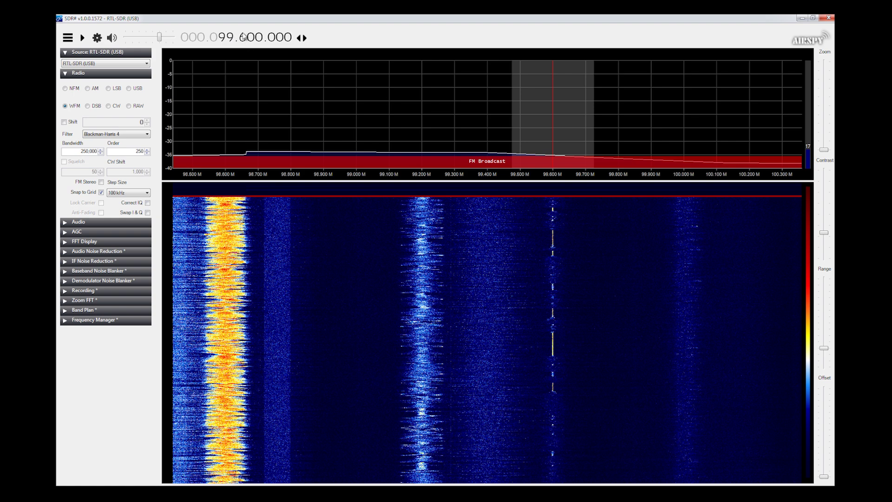
Step: Tune to 99.700 MHz, start receiving, and narrow the filter to about 15 kHz
scroll(305, 78, "up", 1)
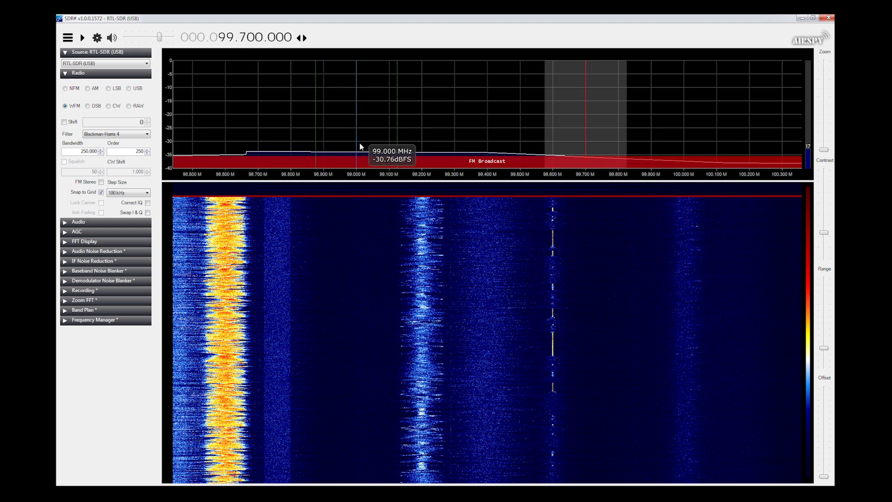
left_click(81, 39)
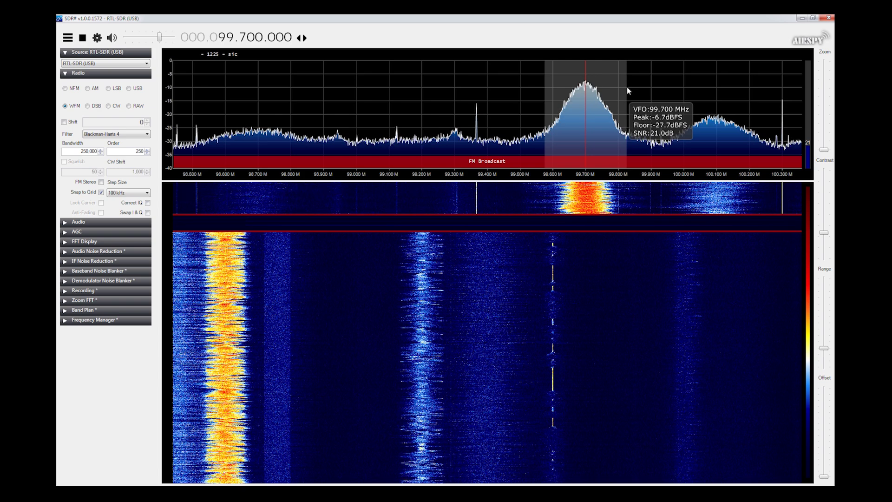
left_click_drag(826, 144, 824, 132)
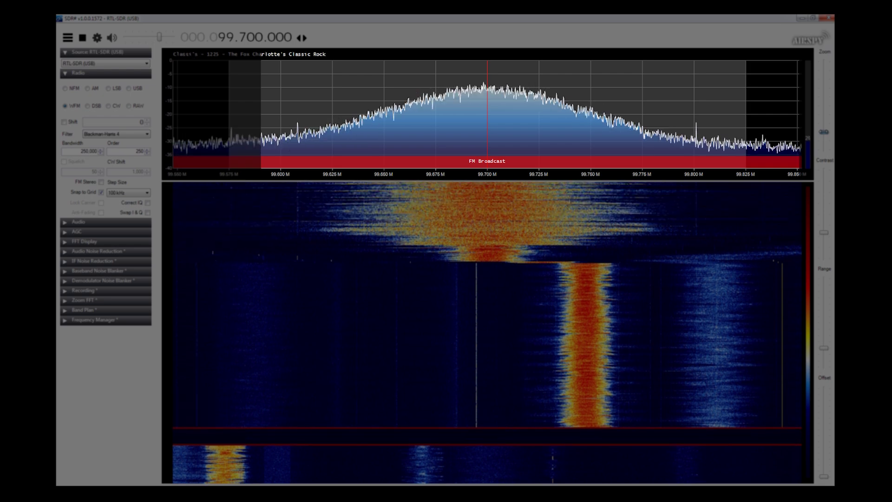
left_click_drag(824, 134, 824, 151)
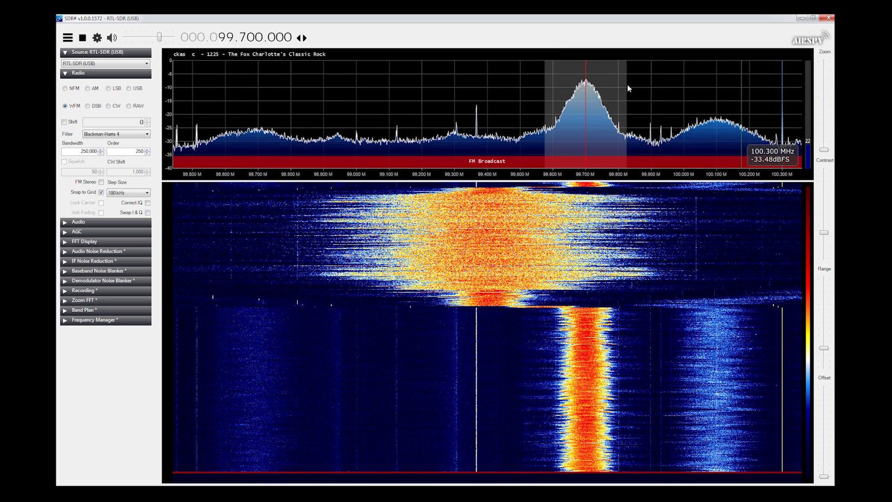
left_click_drag(606, 89, 586, 95)
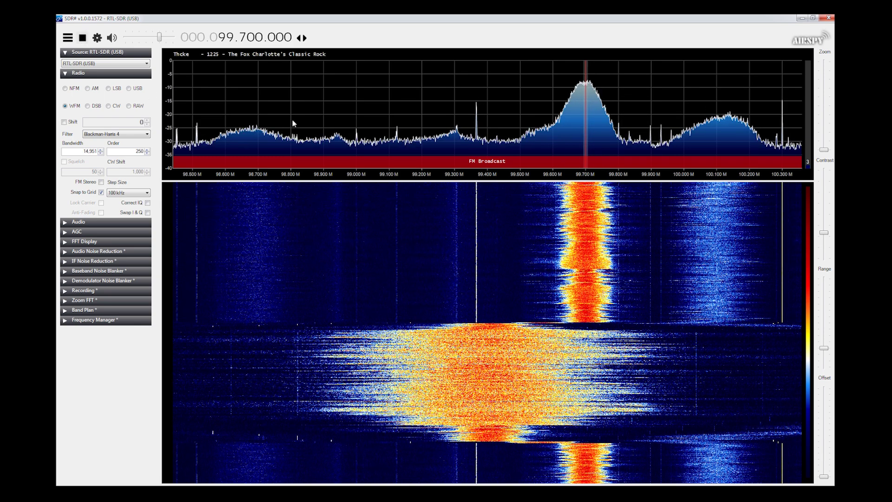
Step: Stop the receiver and enter 857.7375 MHz as the tuned frequency
left_click(82, 37)
left_click(214, 41)
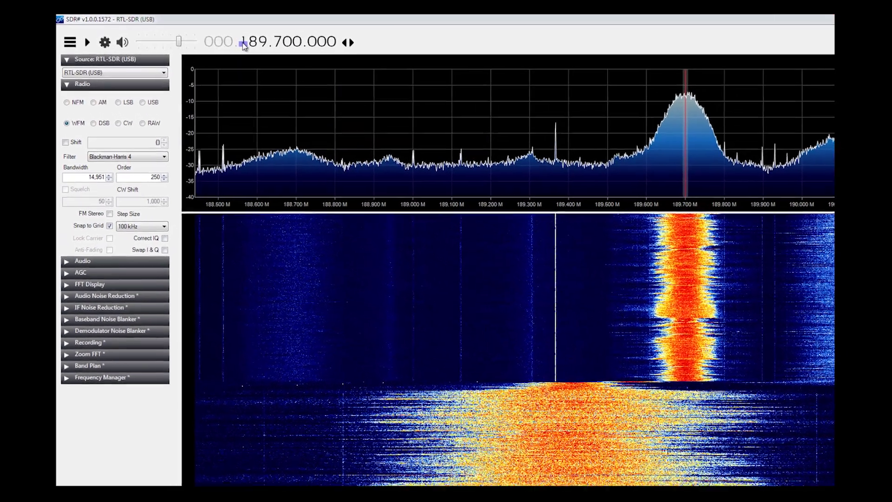
left_click(213, 37)
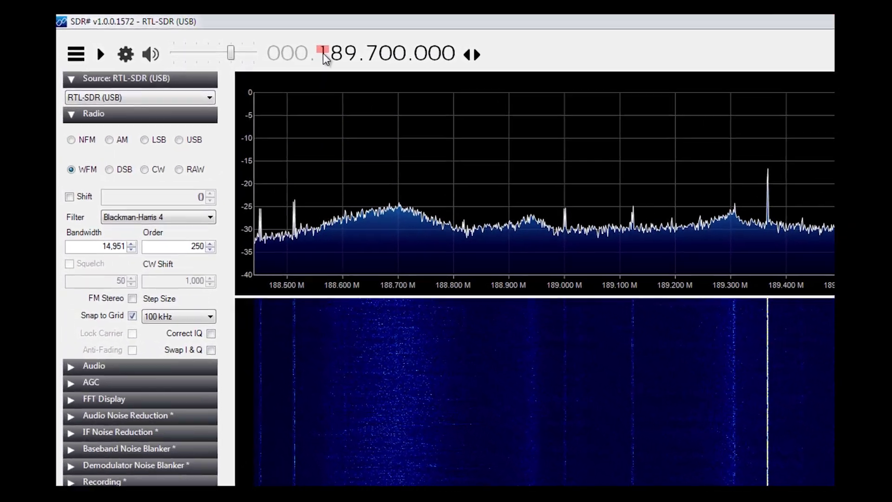
left_click(295, 47)
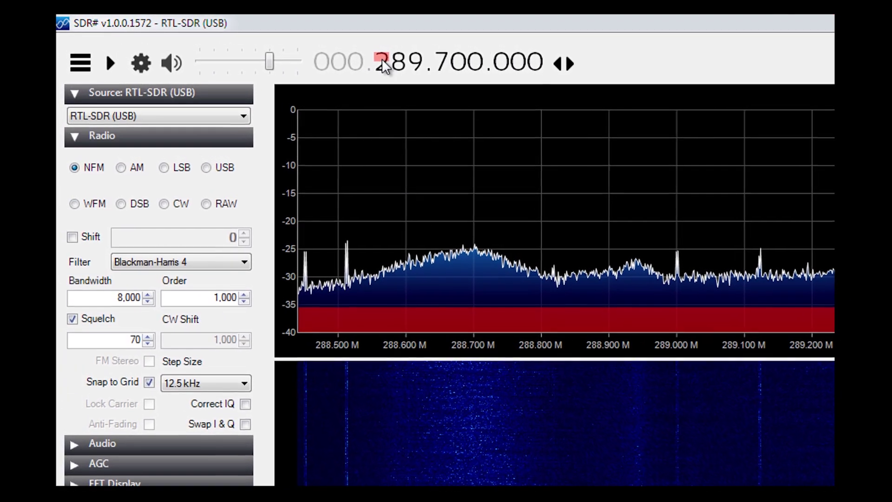
type("60")
key("Return")
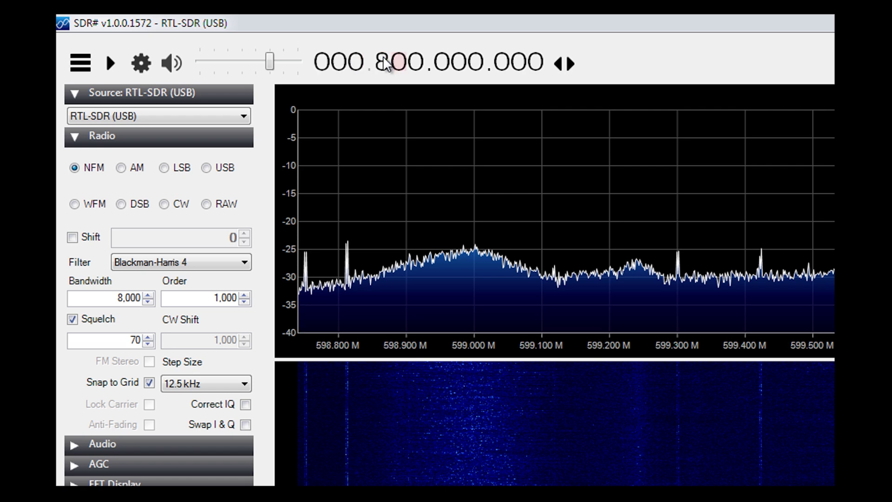
type("957")
key("Return")
type("857.737.500")
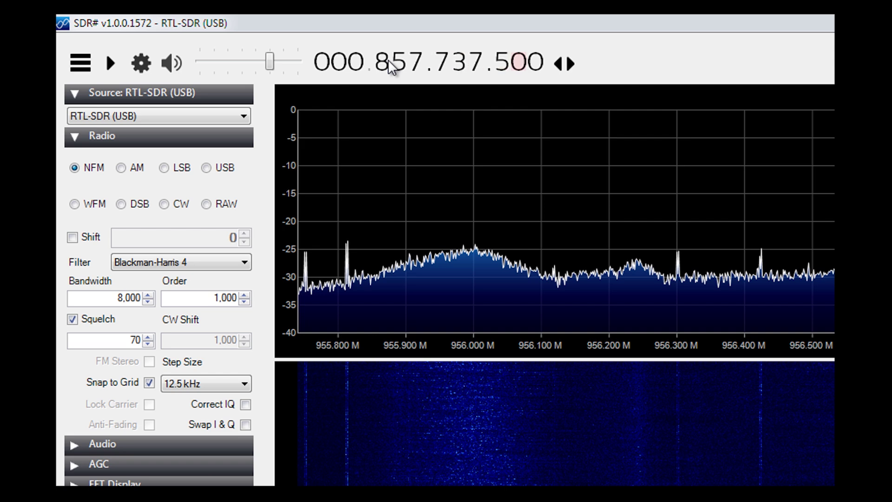
key("Return")
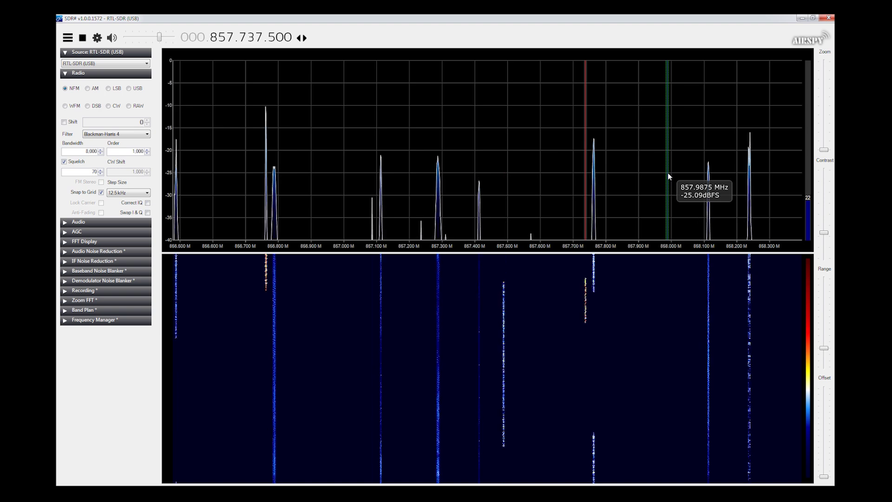
Step: Tune to the signal peak near 857.7625 MHz and zoom in around the channel
left_click(595, 175)
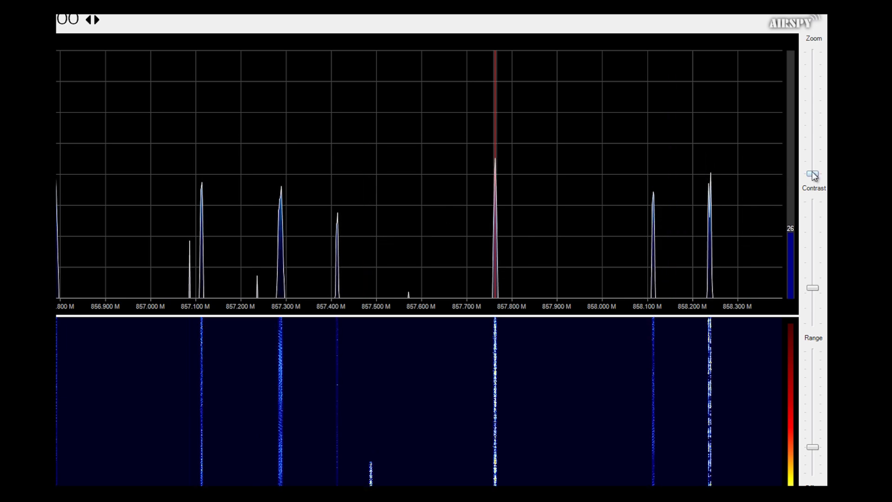
left_click_drag(812, 175, 809, 139)
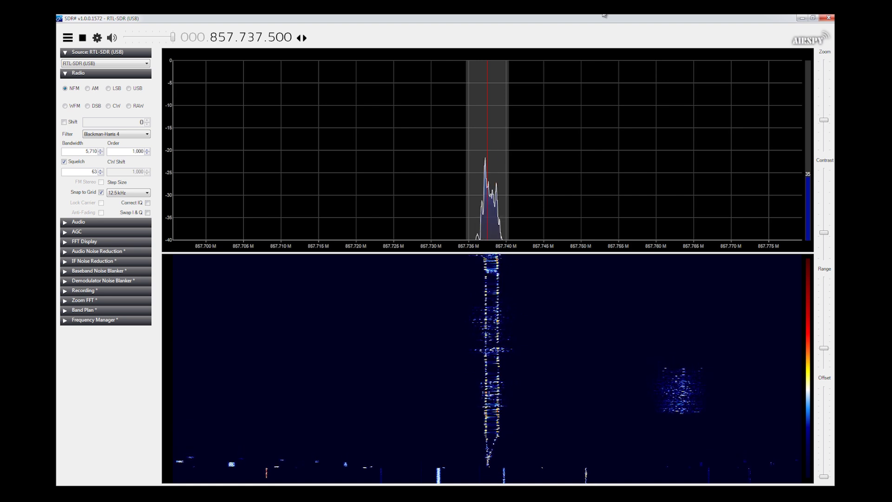
Step: Restart reception on 857.7375 MHz, set squelch to 85 and narrow the filter to 4,730 Hz
key("space")
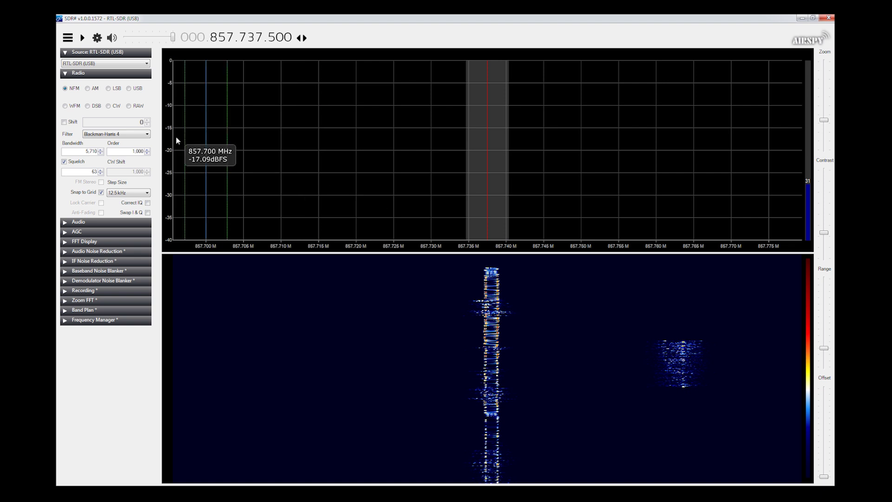
left_click(83, 39)
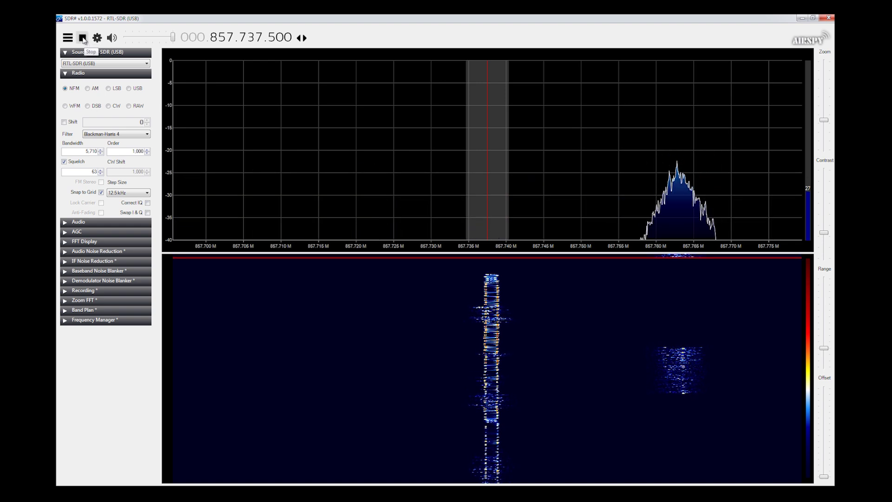
left_click(100, 174)
left_click(100, 173)
left_click_drag(100, 173, 102, 172)
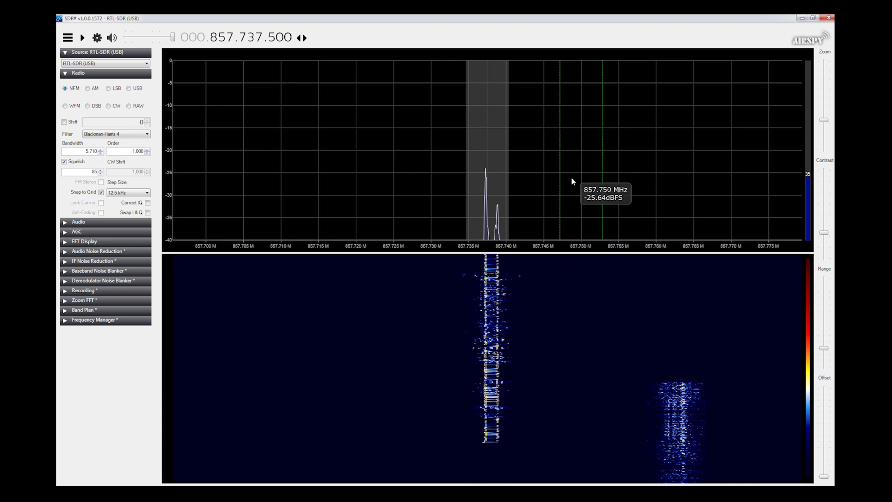
mouse_move(506, 126)
left_mouse_down()
mouse_move(495, 132)
mouse_move(506, 133)
left_mouse_up()
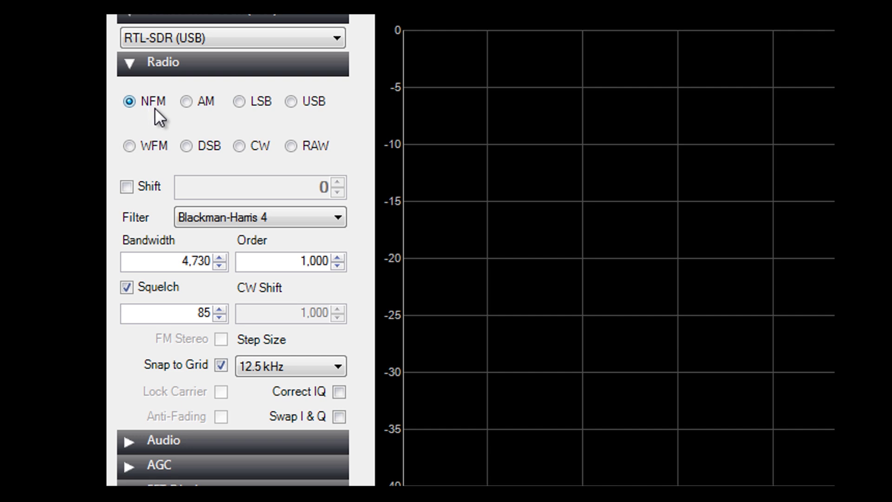
Step: Try the WFM, AM, DSB, CW, RAW, USB and LSB demodulation modes in turn
left_click(129, 146)
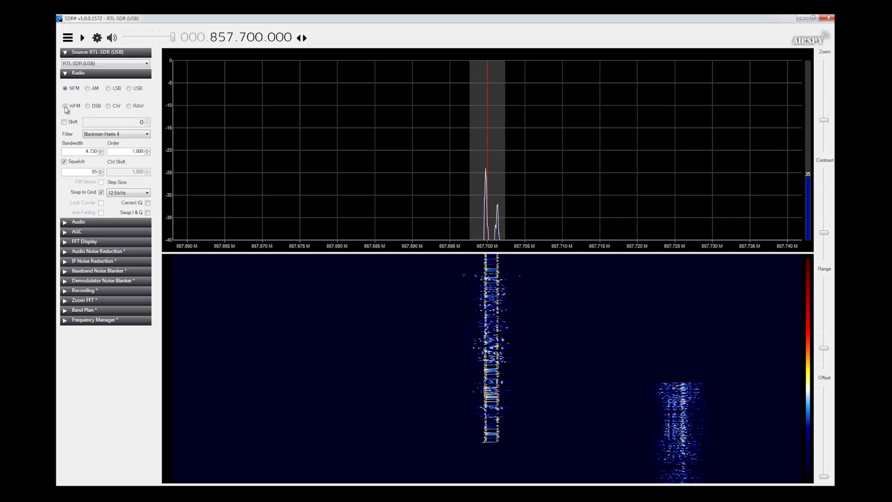
left_click(88, 89)
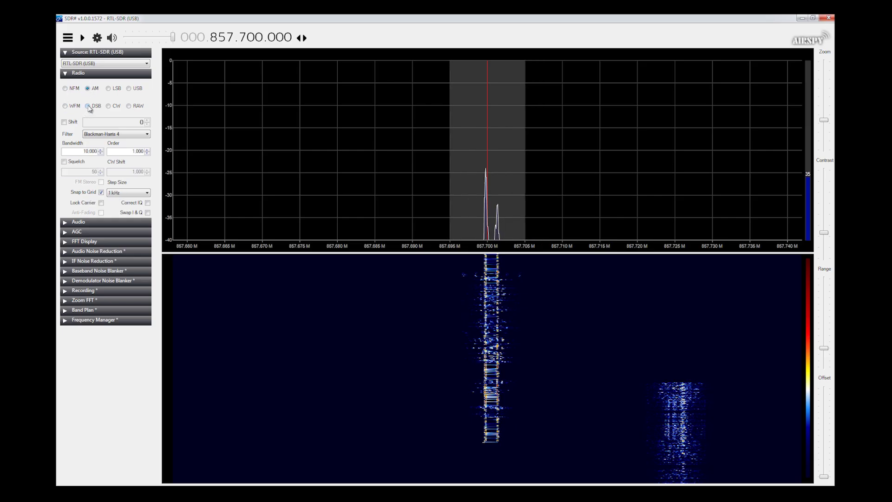
left_click(88, 106)
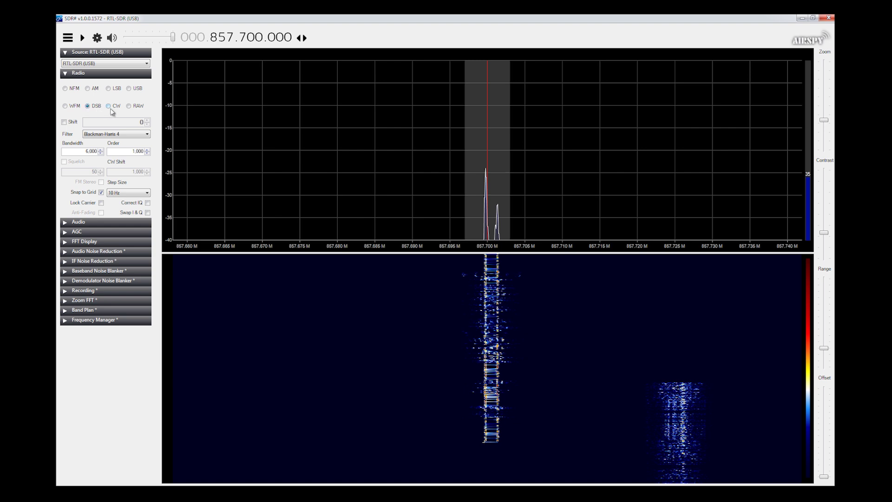
left_click(115, 110)
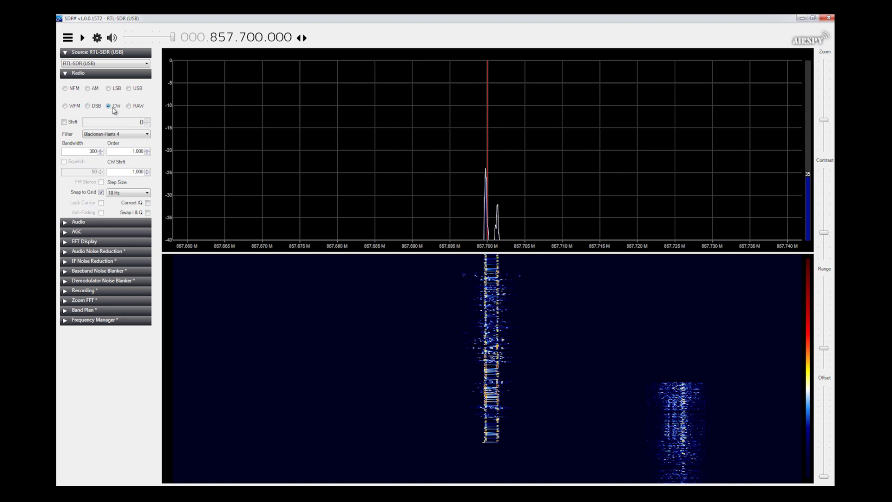
left_click(129, 107)
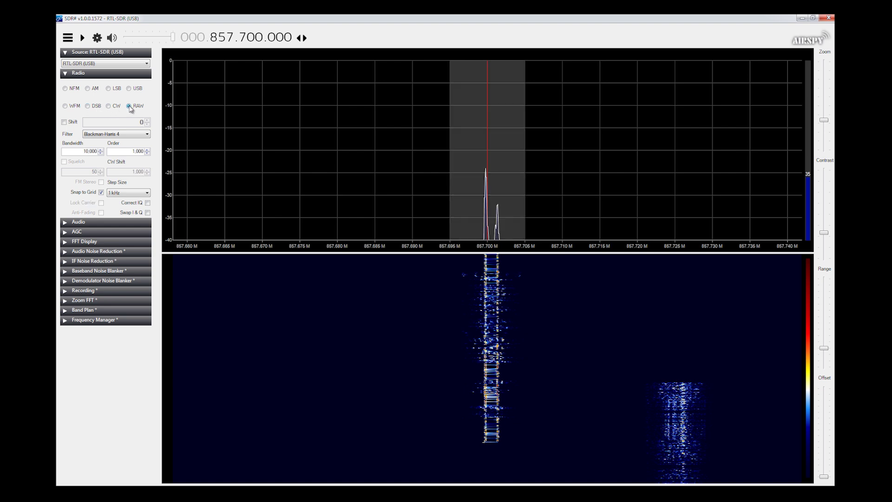
left_click(130, 89)
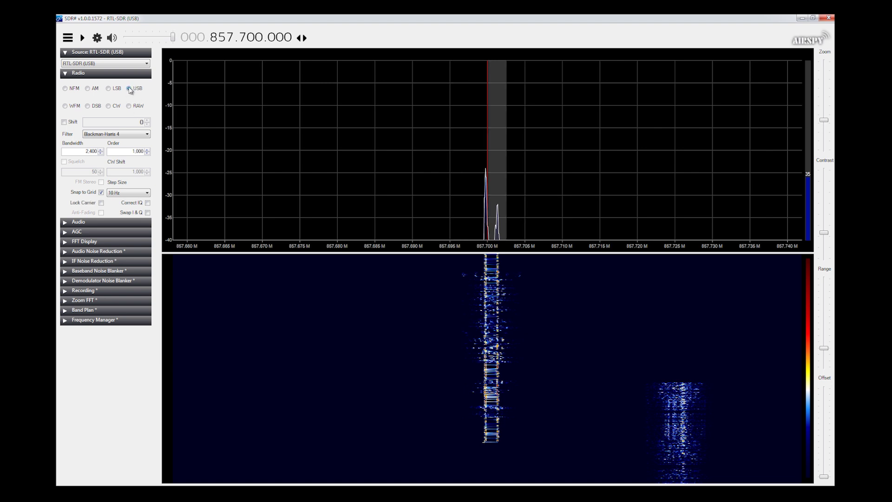
left_click(118, 90)
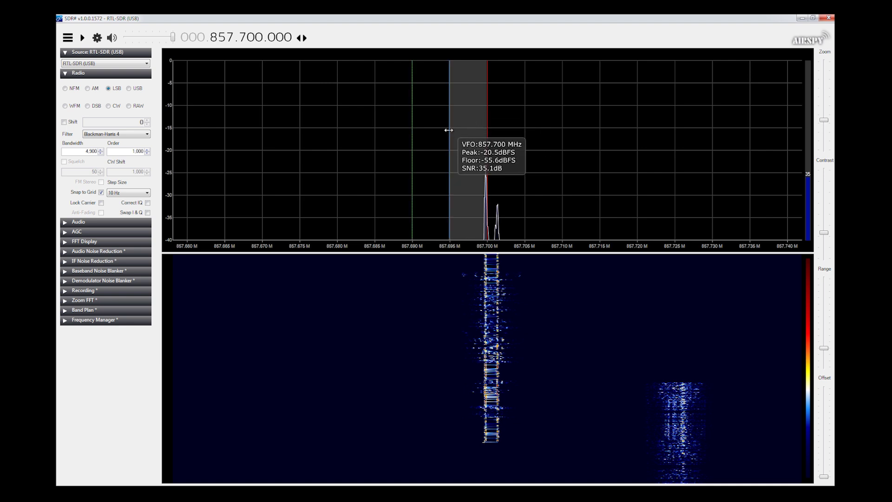
Step: Return to NFM demodulation and widen the filter bandwidth to about 32 kHz
mouse_move(447, 130)
left_mouse_down()
mouse_move(354, 131)
mouse_move(448, 134)
left_mouse_up()
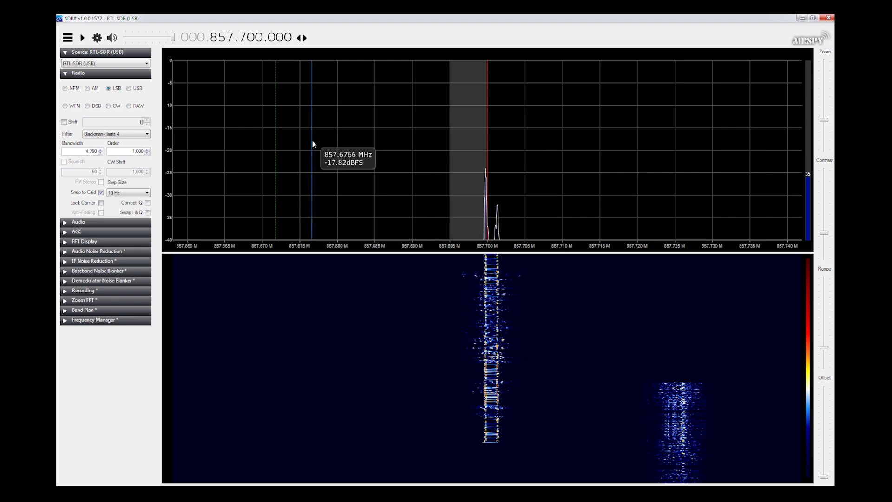
left_click(65, 89)
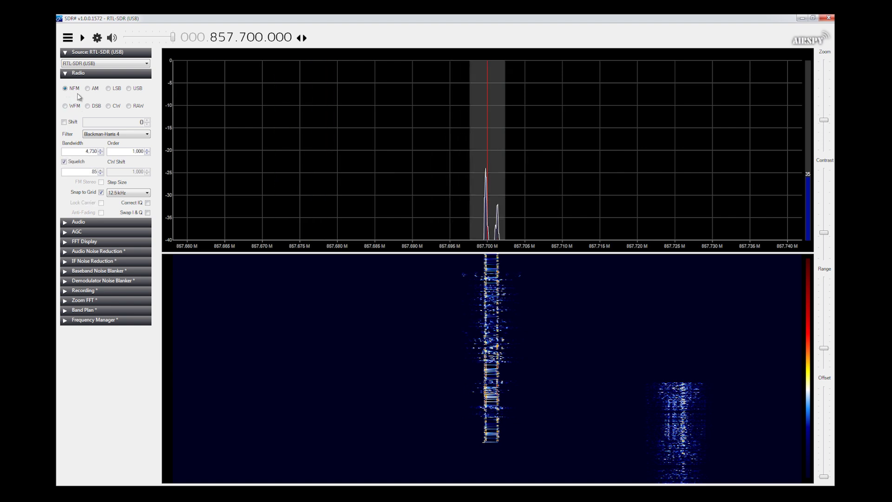
mouse_move(506, 122)
left_mouse_down()
mouse_move(694, 123)
mouse_move(504, 139)
left_mouse_up()
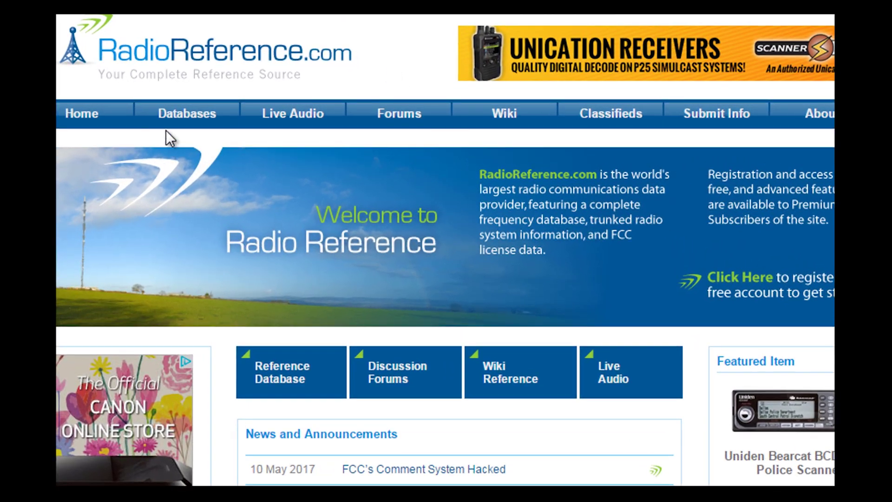
Step: Browse the US Frequency Database to North Carolina, then Mecklenburg County's frequencies, such as 156.16500
mouse_move(327, 118)
left_click(200, 132)
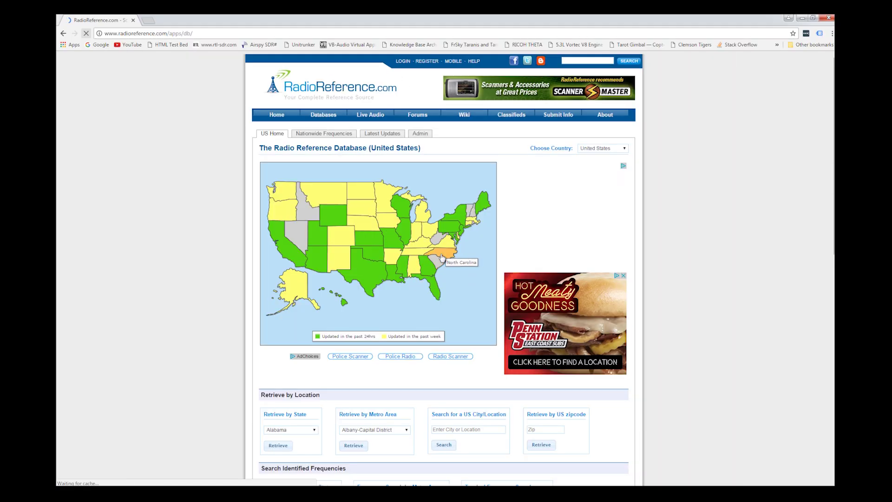
left_click(445, 255)
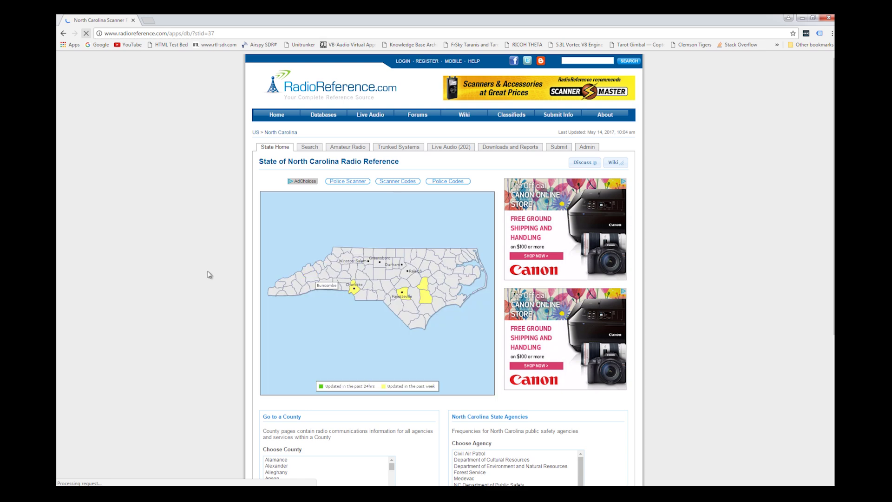
scroll(209, 274, "down", 3)
left_click(361, 181)
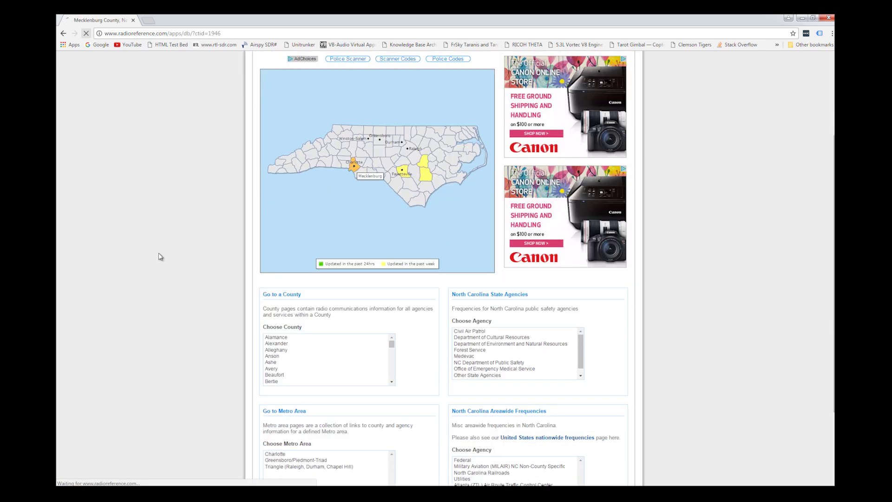
scroll(139, 277, "down", 4)
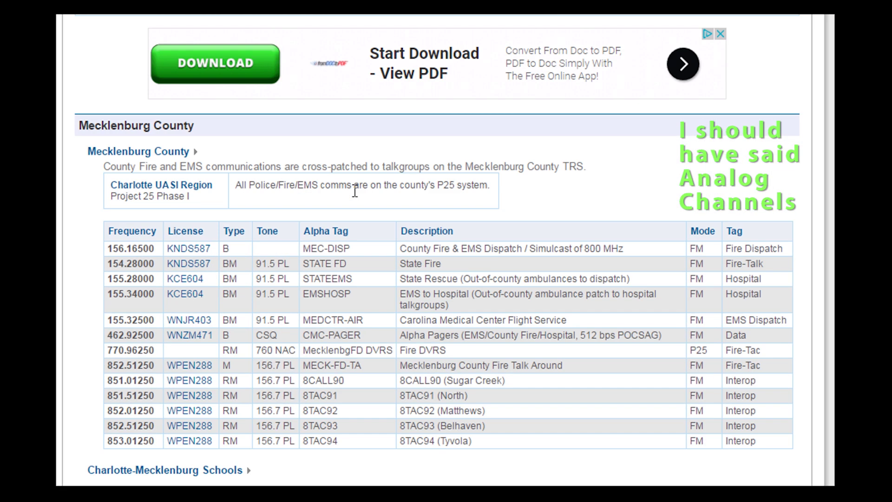
mouse_move(153, 242)
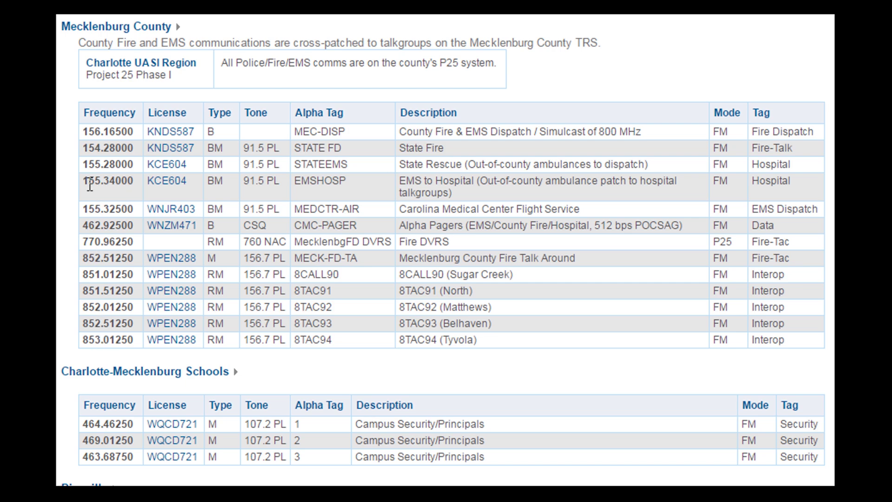
scroll(116, 286, "down", 5)
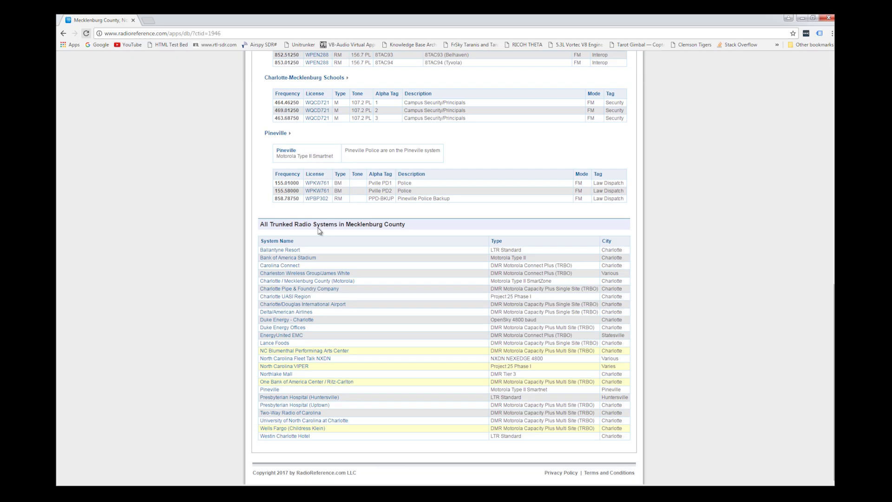
scroll(235, 322, "up", 10)
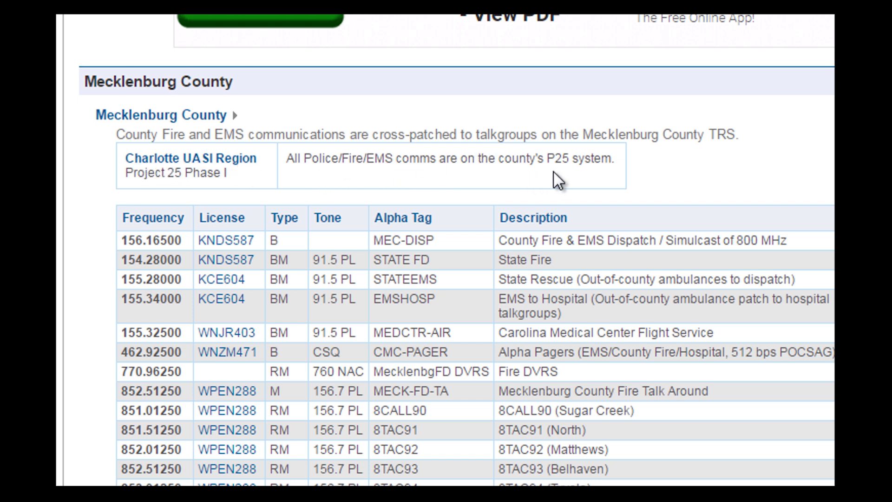
Step: Open the Charlotte UASI Region P25 system page, select 851.2375 MHz, and return to SDR#
left_click(205, 160)
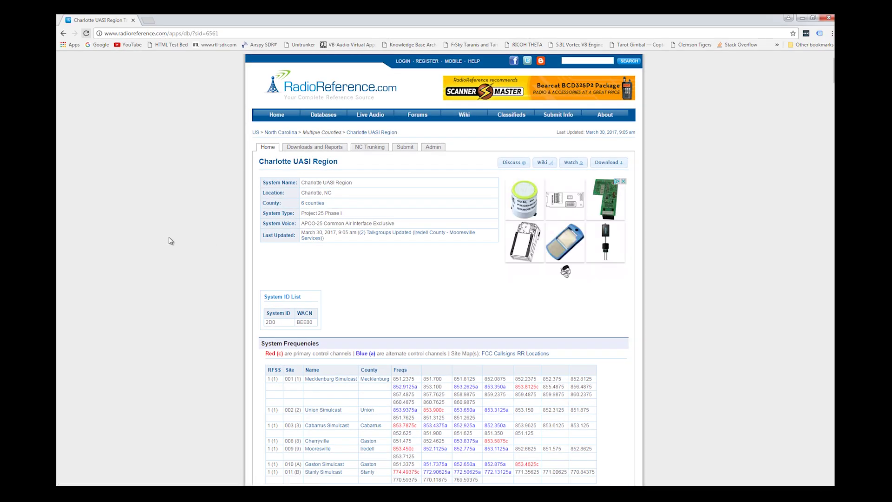
scroll(169, 241, "down", 3)
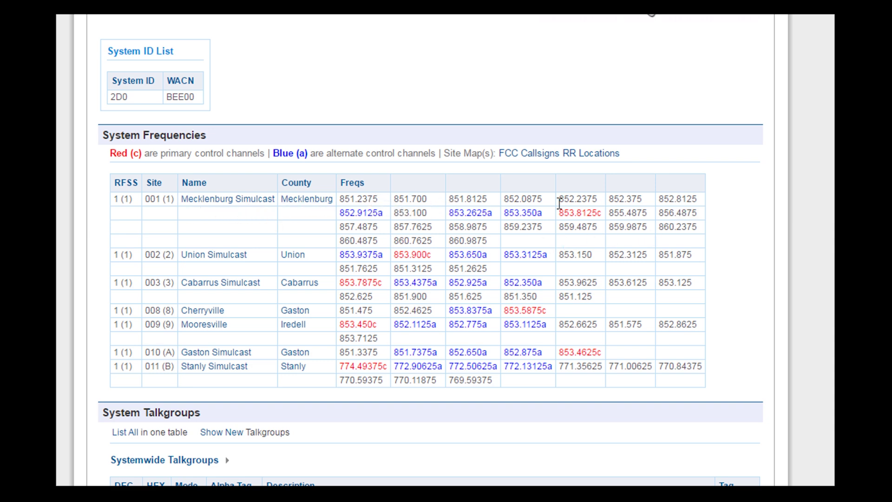
double_click(353, 203)
key("alt+Tab")
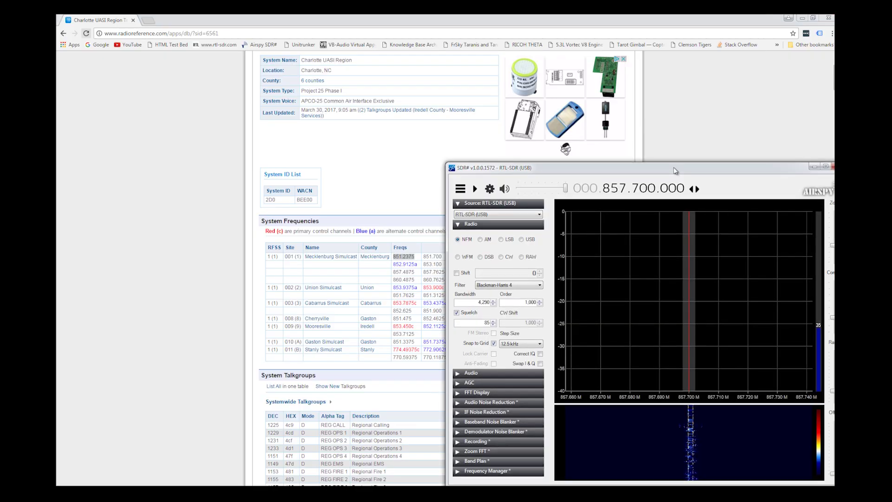
Step: Tune SDR# to 851.237.500 MHz and start receiving the Mecklenburg Simulcast channel
scroll(614, 189, "down", 7)
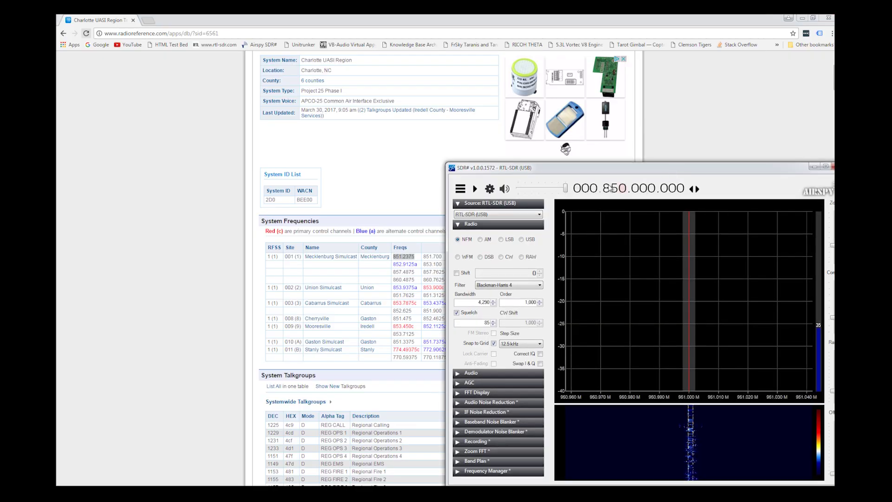
scroll(623, 189, "up", 1)
scroll(643, 189, "up", 2)
scroll(652, 189, "up", 10)
scroll(672, 189, "up", 5)
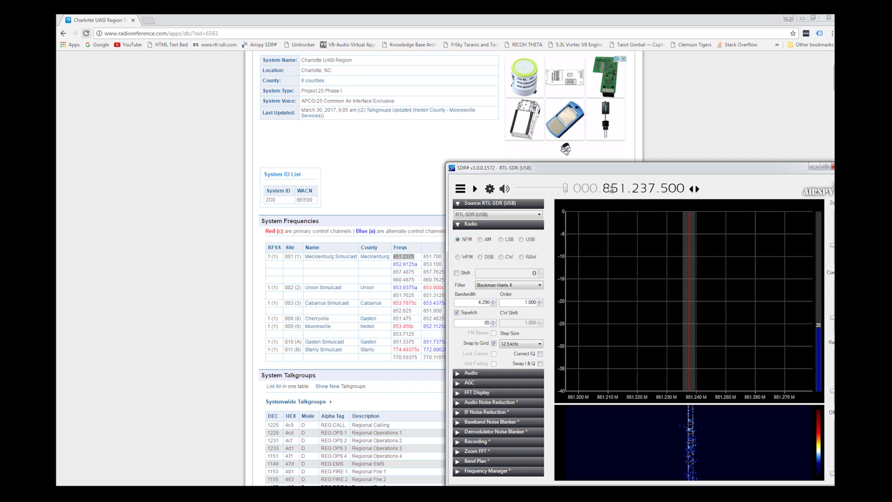
left_click(474, 189)
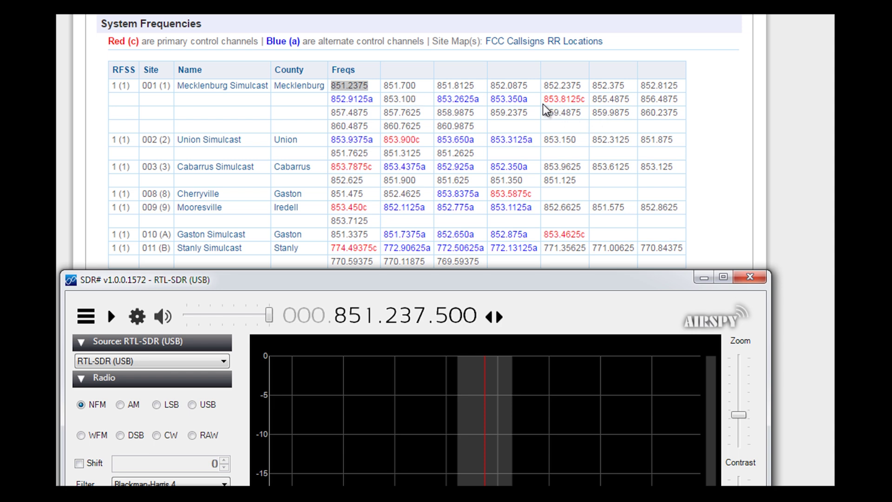
Step: Highlight the 853.8125c primary control channel in the System Frequencies table
left_click_drag(544, 99, 586, 100)
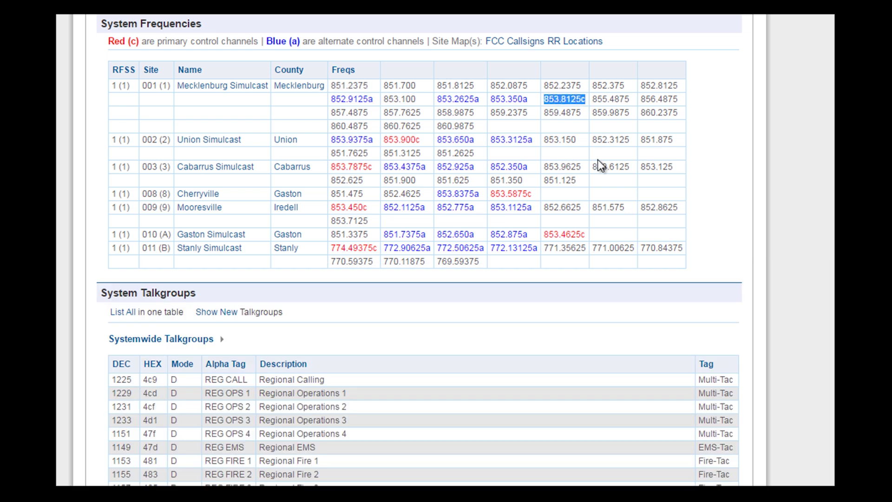
left_click(565, 112)
left_click_drag(543, 98, 587, 99)
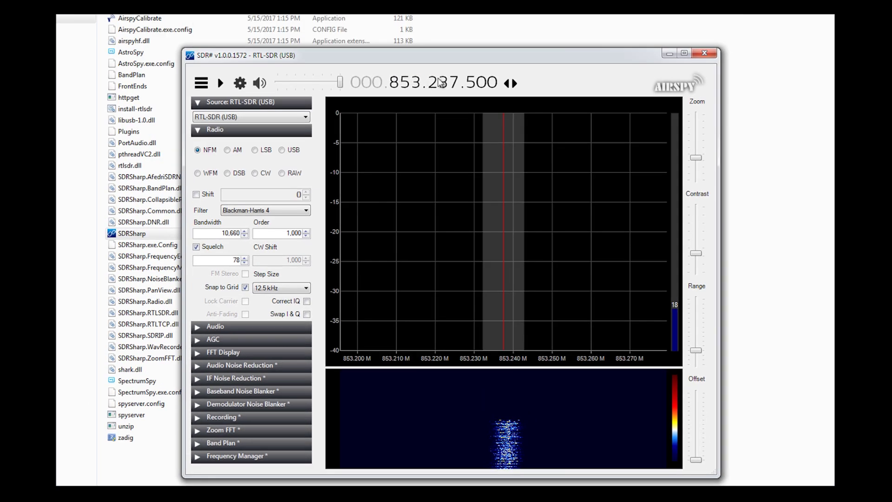
Step: Tune the frequency display to 853.812.500 MHz in NFM
scroll(444, 84, "down", 2)
scroll(457, 83, "down", 1)
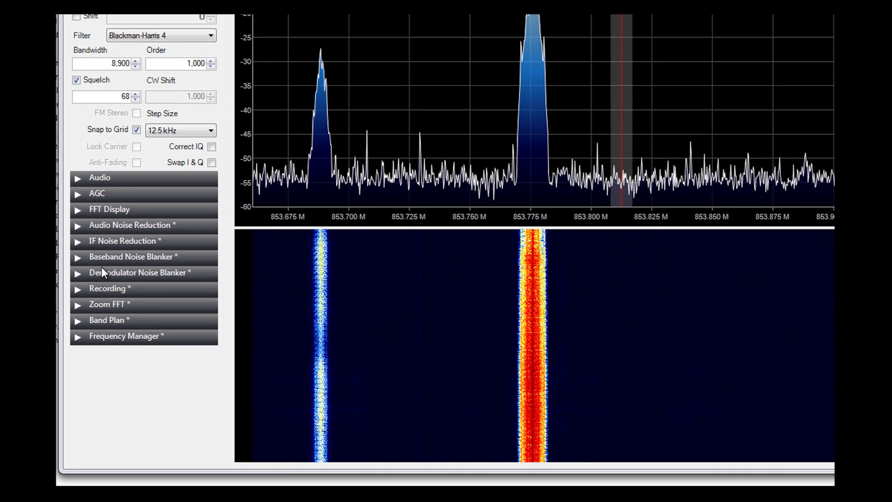
Step: Save 853.8125 MHz in Frequency Manager as 'Should be police fixed' under group Public
left_click(79, 339)
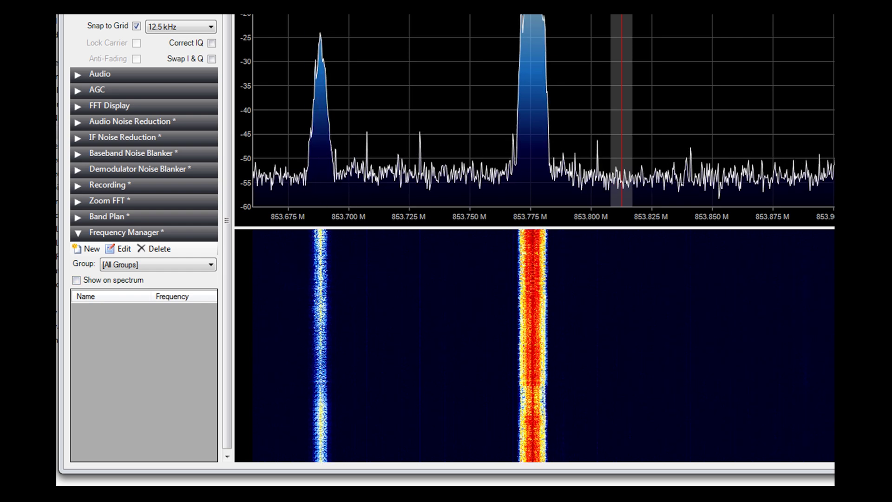
left_click(93, 249)
key("BackSpace")
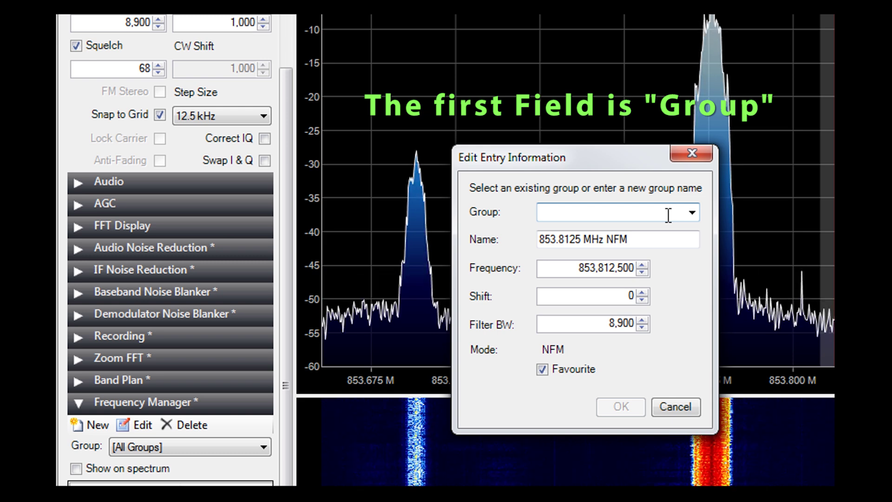
type("P")
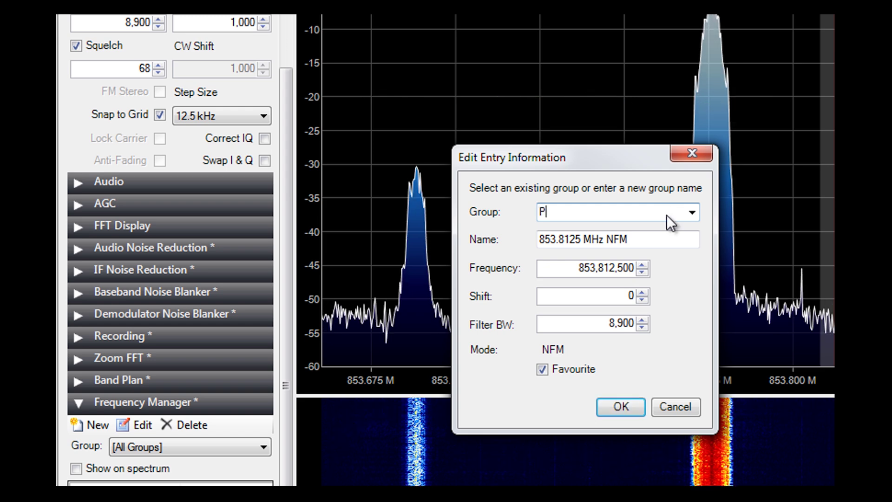
type("ublic")
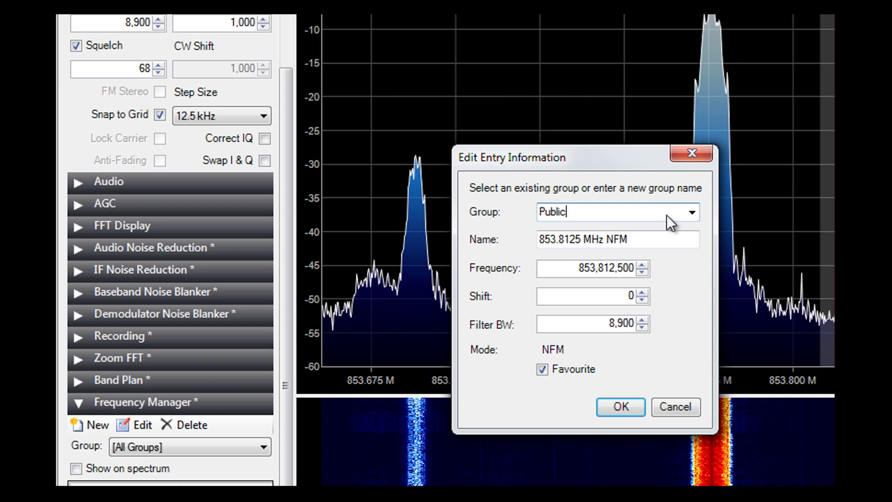
key("Tab")
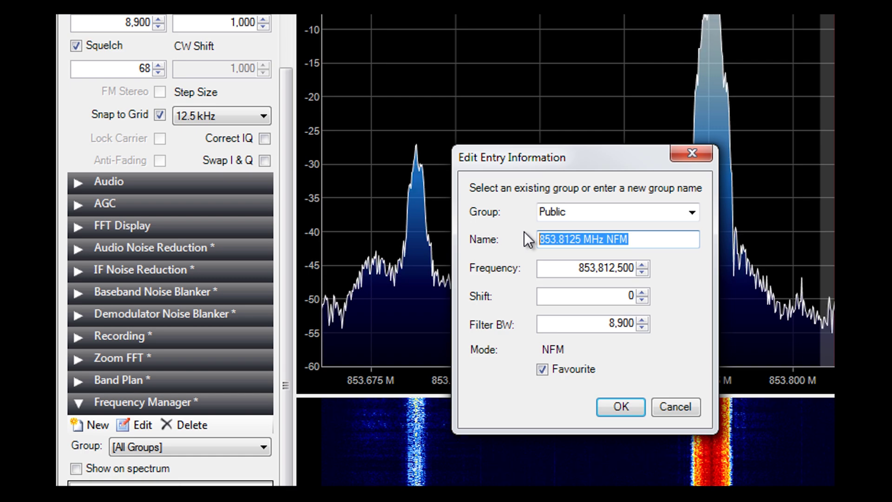
type("Should be police fixe")
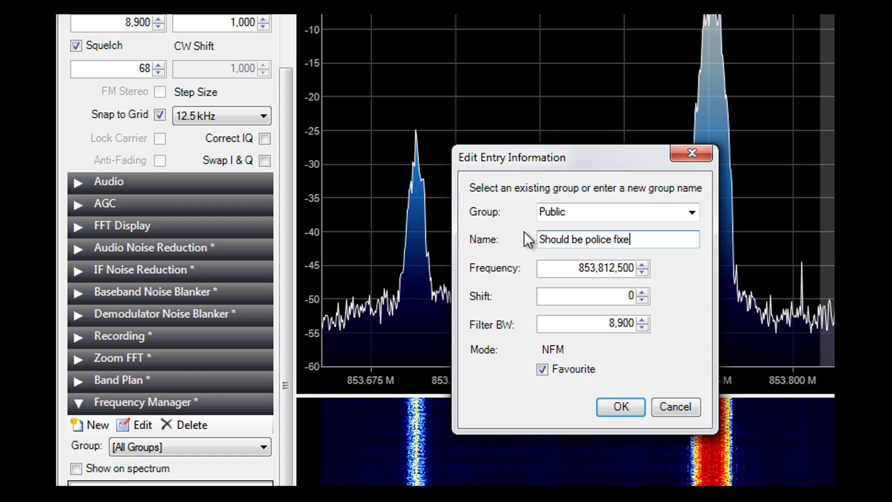
type("d")
key("Return")
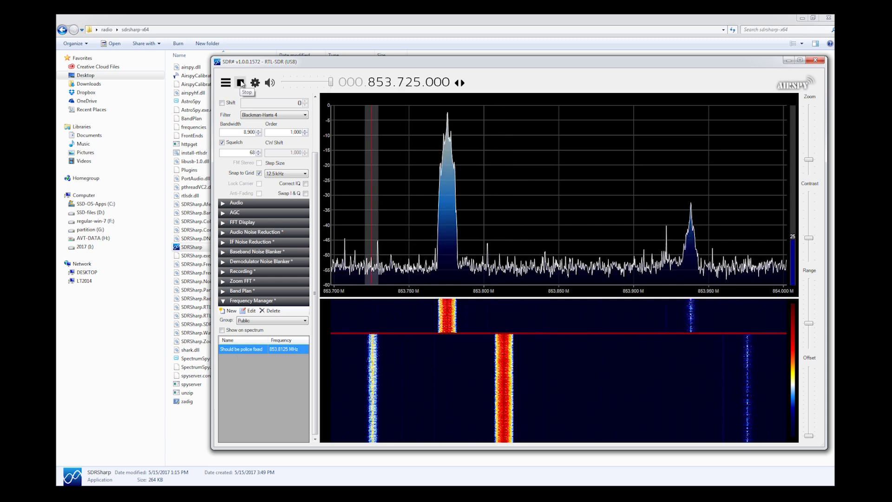
Step: Tune to the saved police channel, then jump to the CB signal near 27.15 MHz
double_click(247, 351)
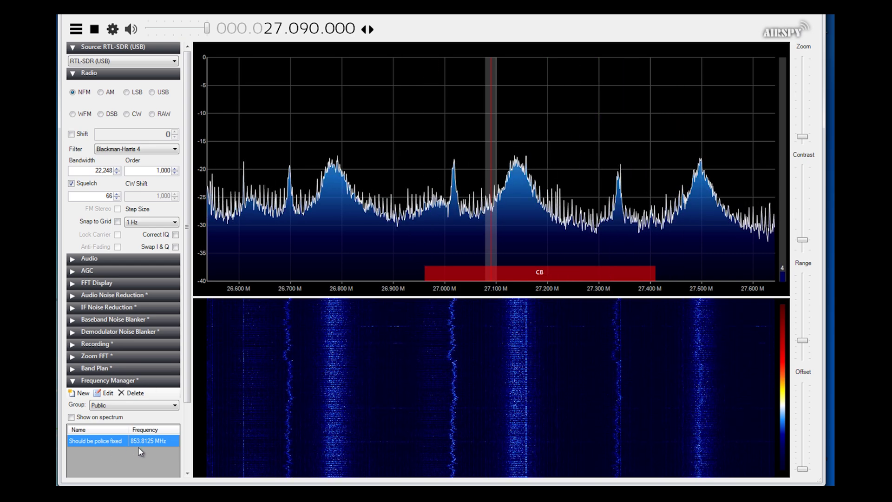
scroll(113, 400, "down", 3)
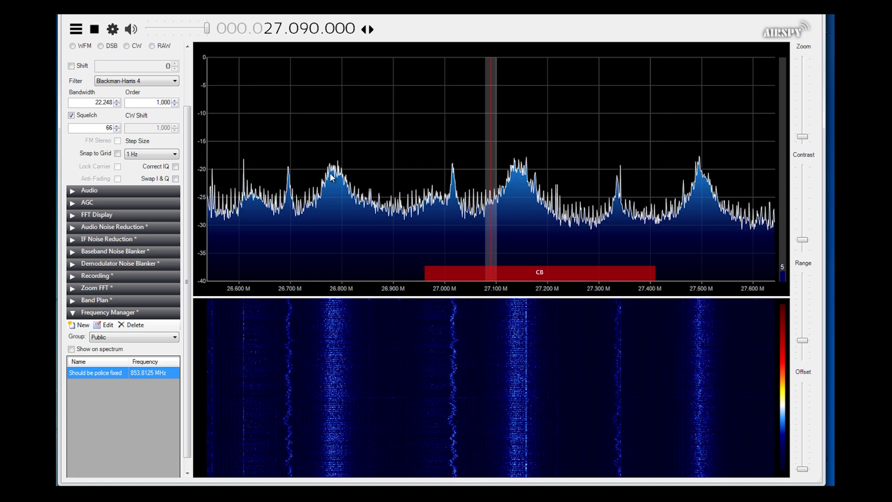
left_click(520, 192)
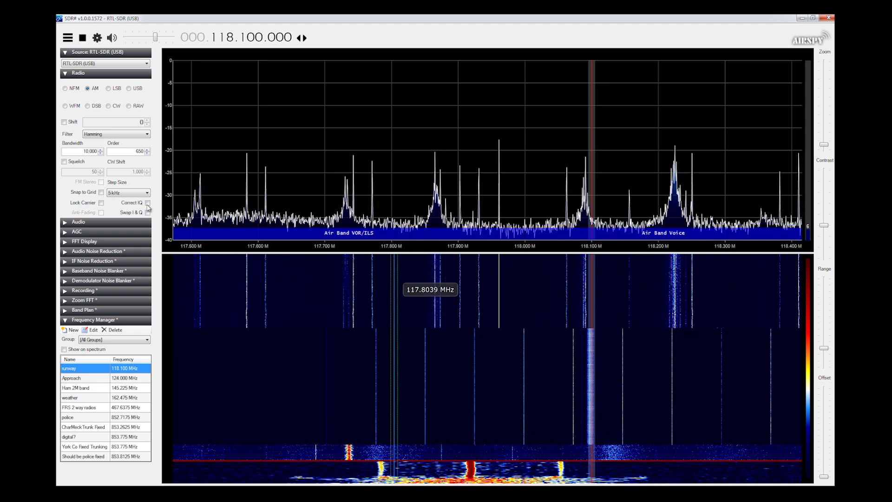
Step: Turn the SDR# audio volume down
left_click_drag(155, 37, 135, 38)
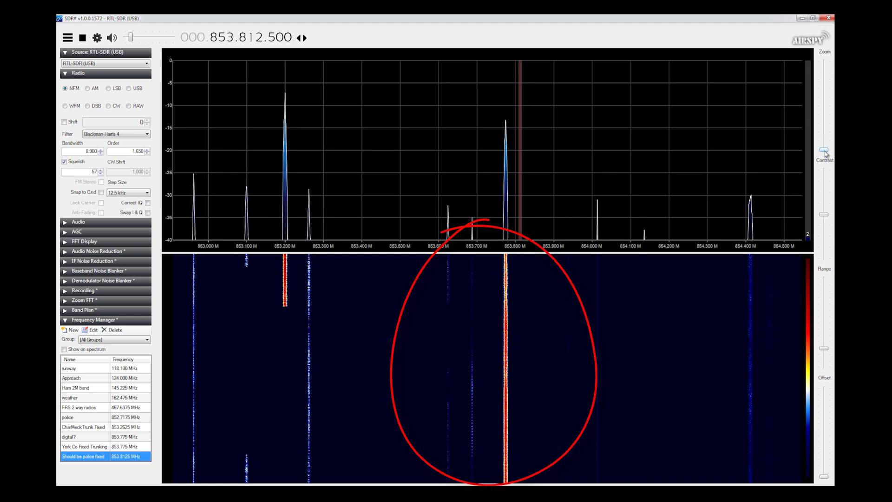
Step: Zoom in and tune to the saved York Co 'police' channel near 852.712 MHz
left_click_drag(824, 150, 823, 122)
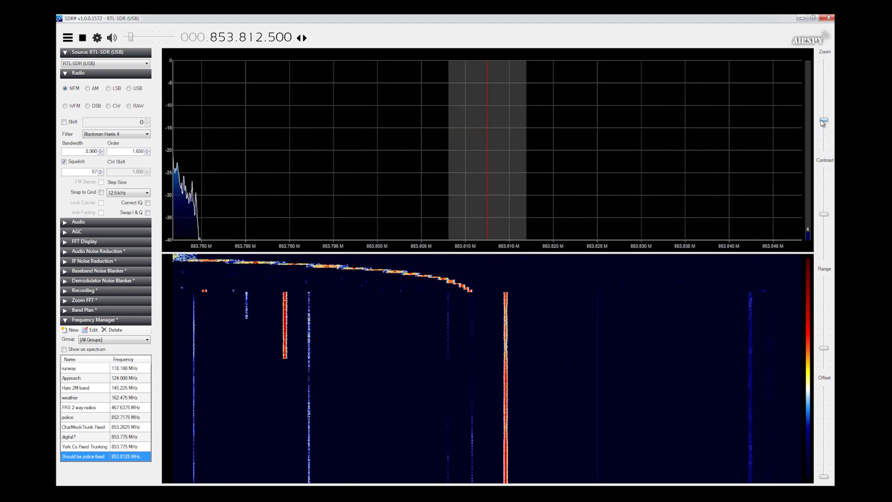
left_click(139, 446)
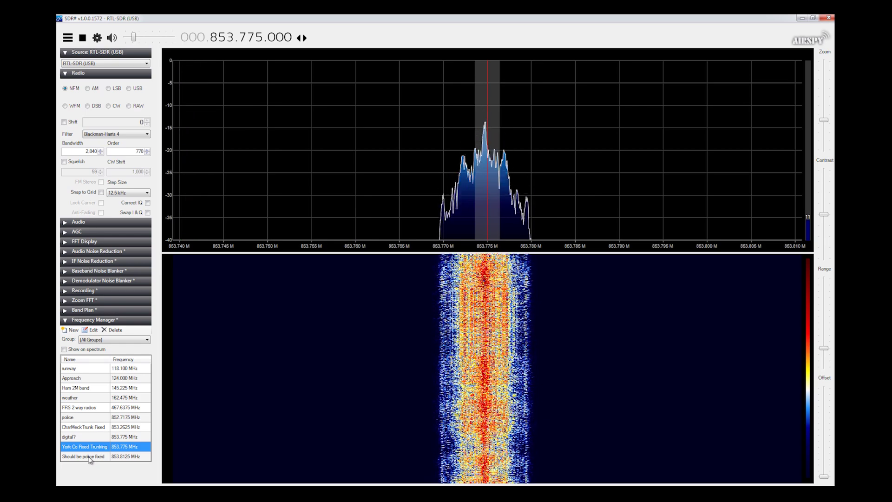
double_click(92, 418)
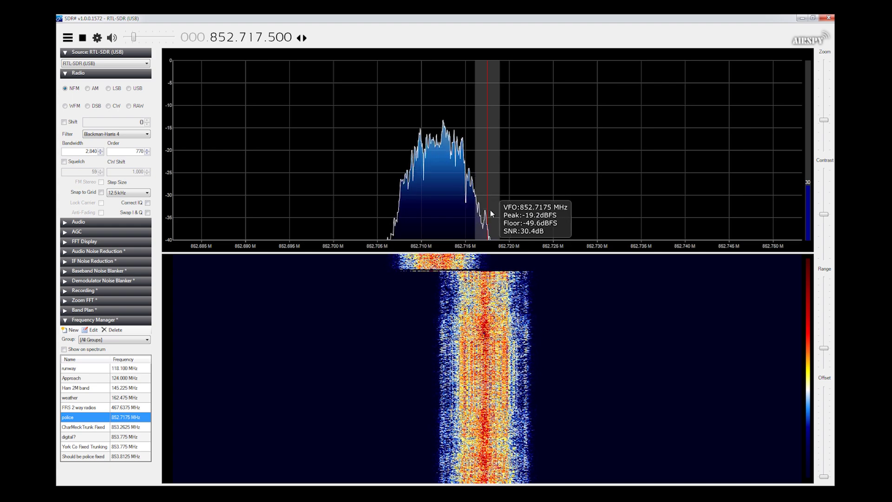
left_click_drag(491, 175, 453, 183)
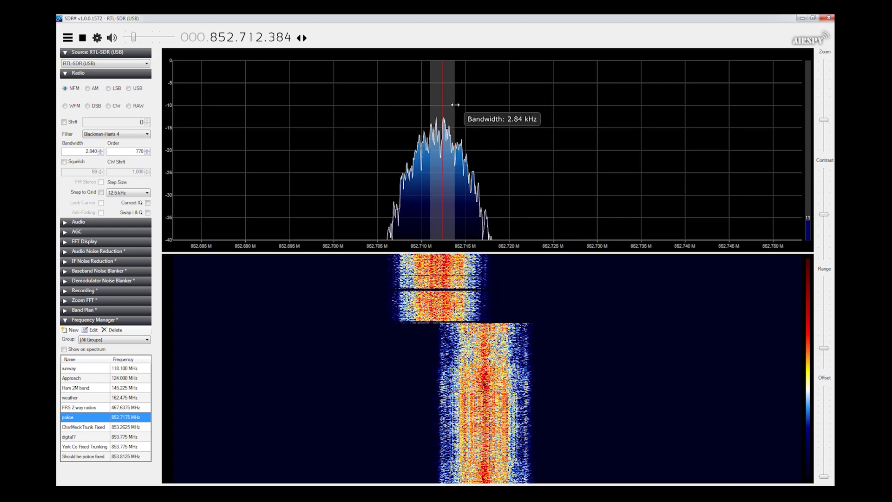
Step: Widen the filter to 10,540 Hz, raise the audio gain, and zoom the spectrum back out
left_click_drag(455, 104, 487, 118)
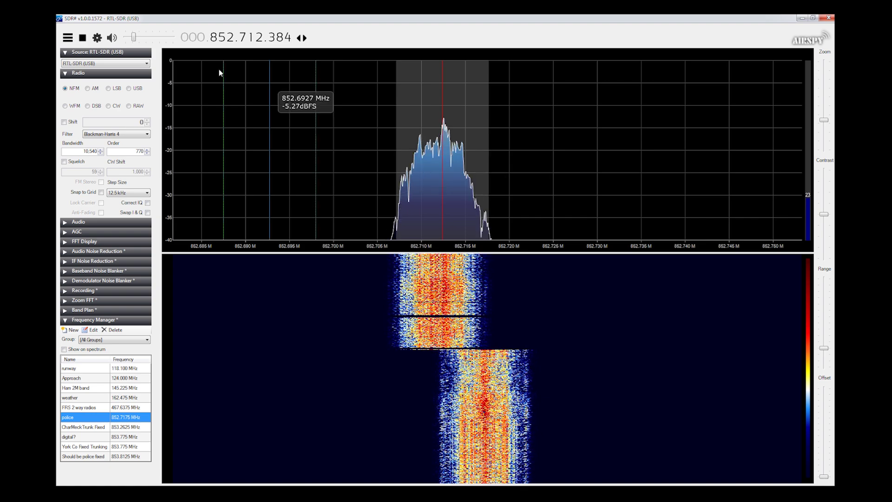
mouse_move(134, 39)
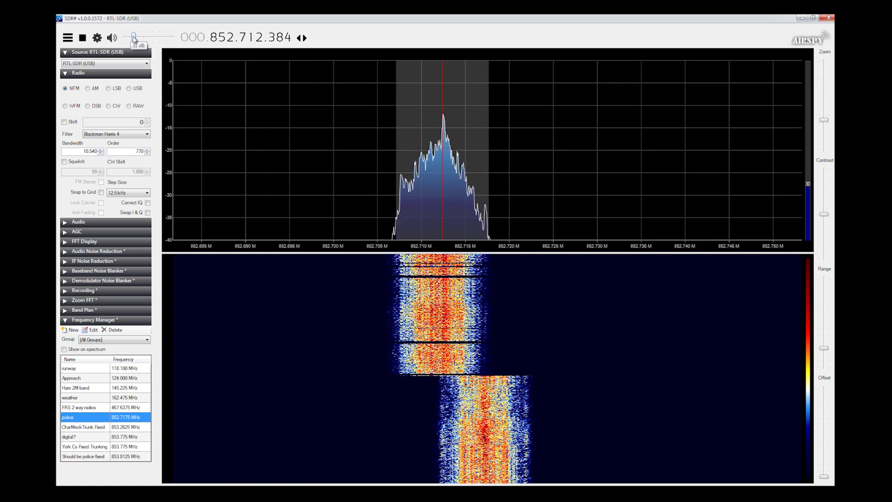
left_click_drag(134, 39, 158, 40)
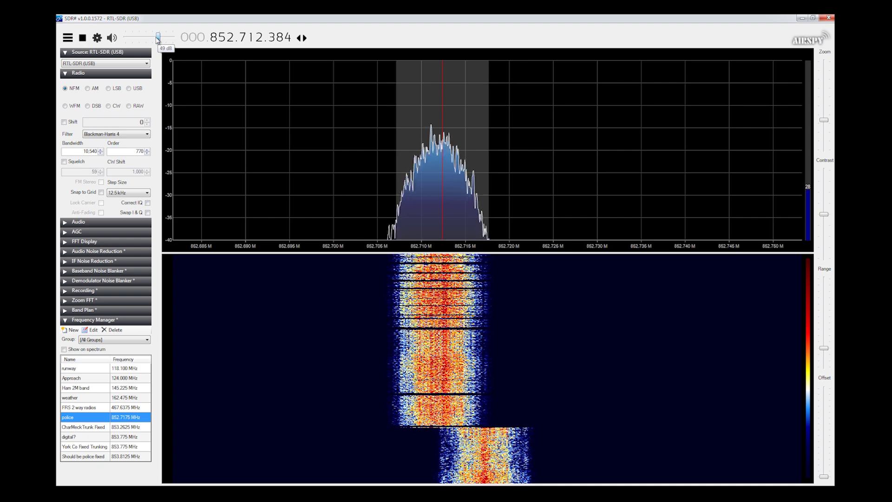
left_click_drag(161, 40, 131, 41)
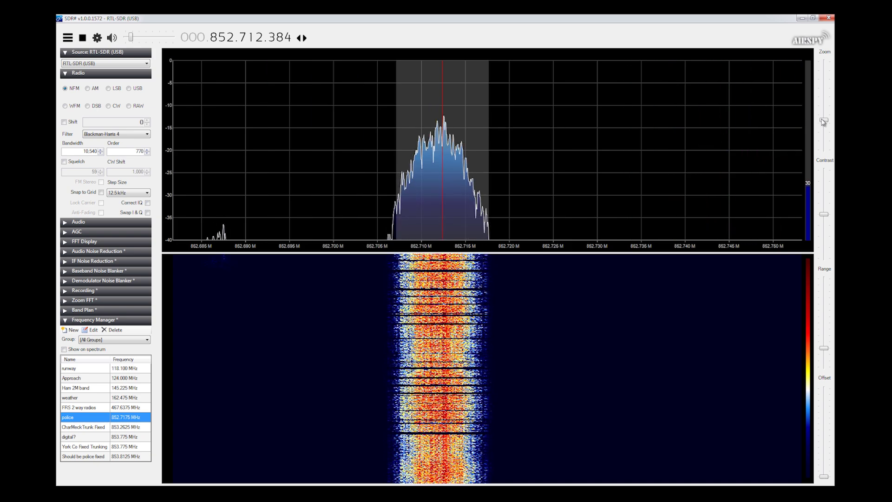
left_click_drag(824, 120, 825, 150)
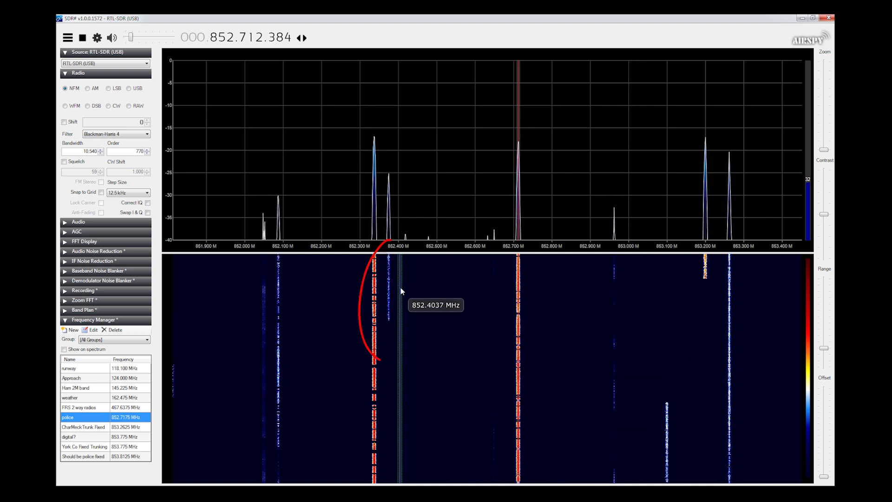
Step: Tune to the 852.374 MHz peak, zoom in, narrow the filter to 6,670 Hz, and raise gain to 46 dB
left_click(389, 158)
left_click_drag(822, 151, 822, 119)
left_click_drag(549, 153, 522, 151)
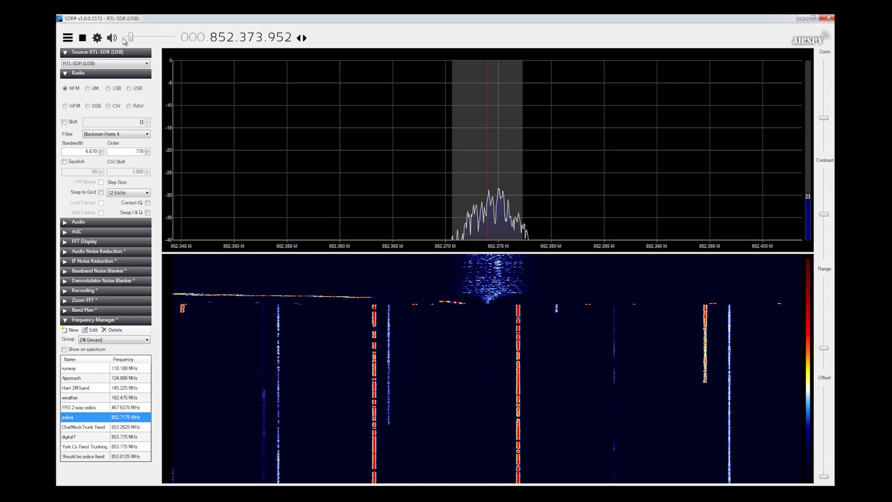
left_click_drag(130, 37, 157, 41)
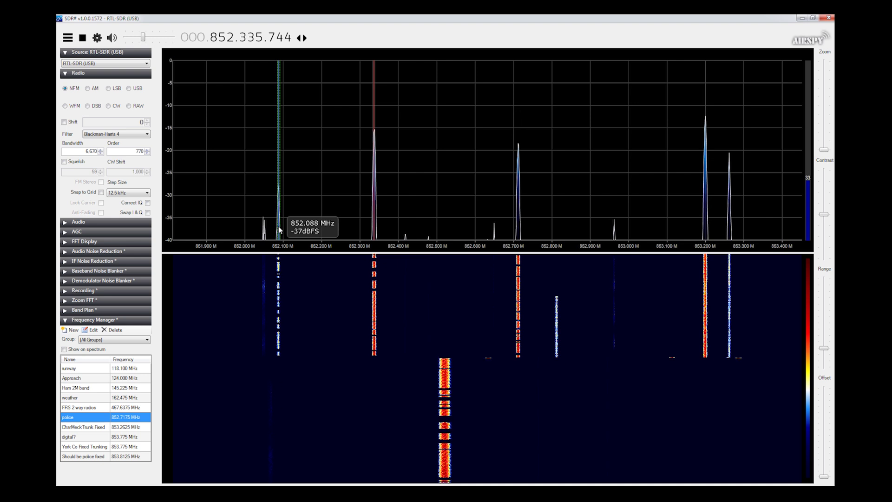
Step: Tune to the 852.087 MHz peak, zoom in on it, and turn the audio gain down
left_click(280, 229)
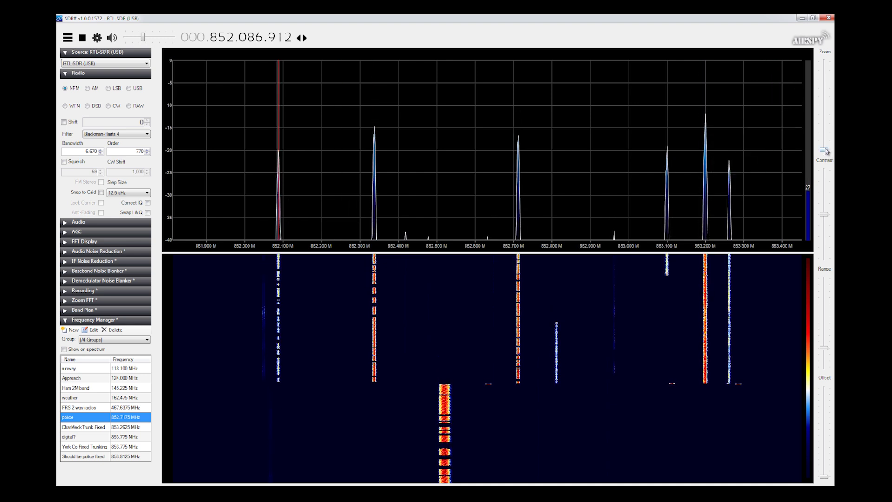
left_click_drag(823, 150, 823, 109)
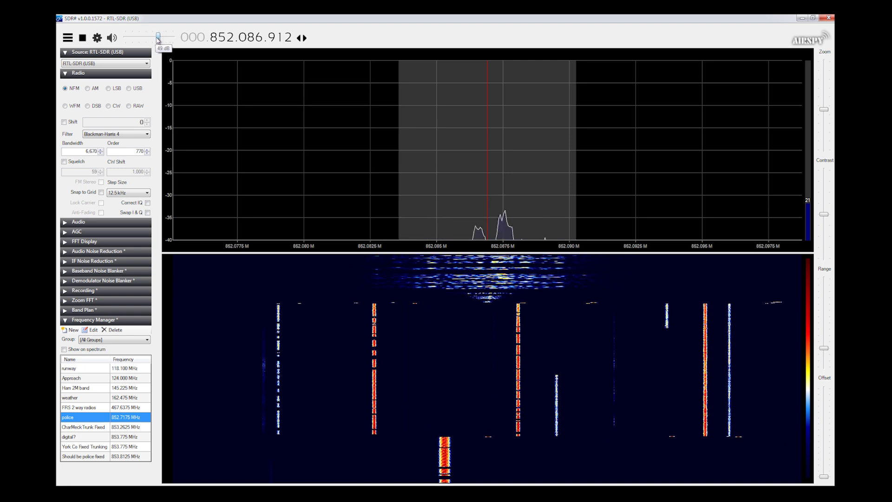
left_click_drag(154, 40, 157, 40)
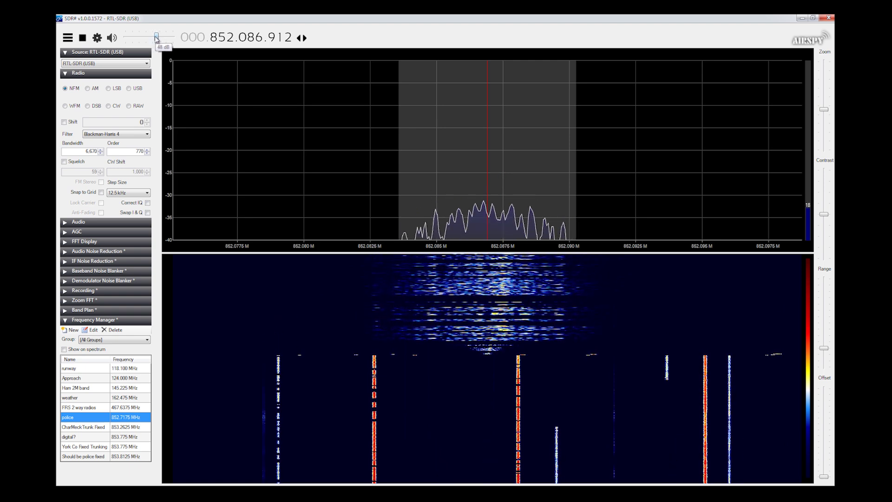
mouse_move(156, 40)
left_mouse_down()
mouse_move(135, 39)
mouse_move(148, 37)
left_mouse_up()
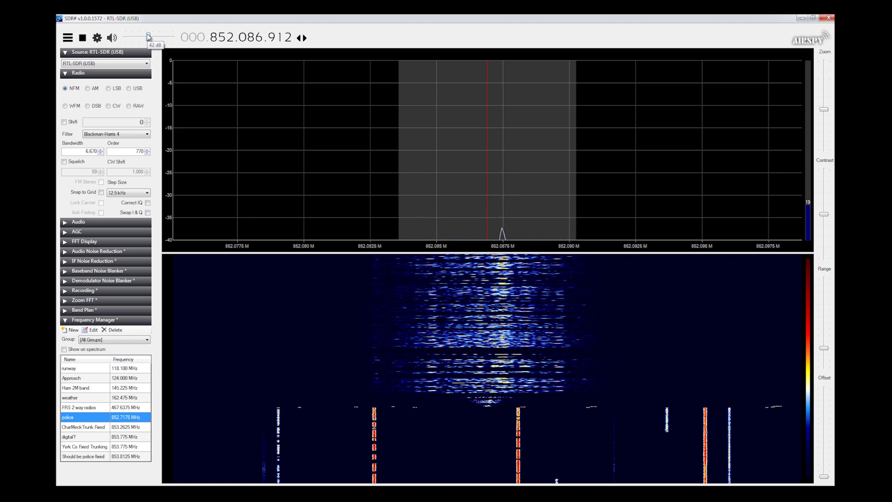
left_click_drag(149, 37, 142, 37)
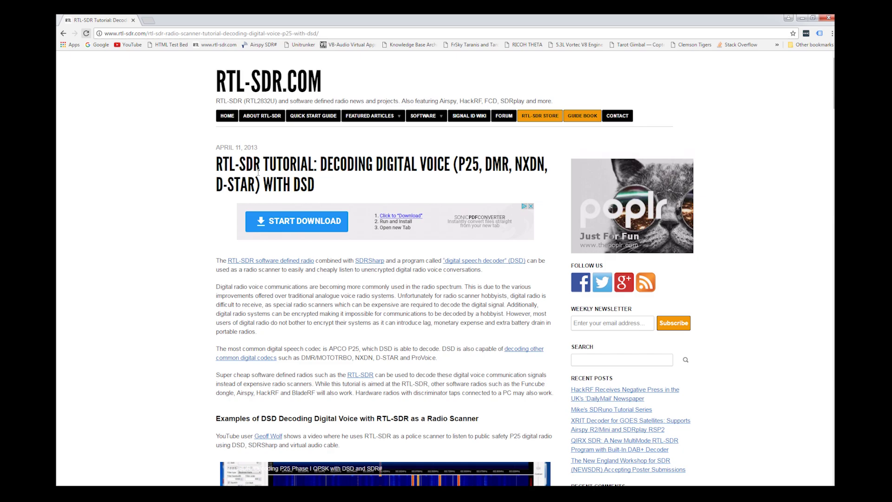
Step: Scroll through the RTL-SDR.com DSD tutorial's P25 digital voice decoding examples
mouse_move(370, 116)
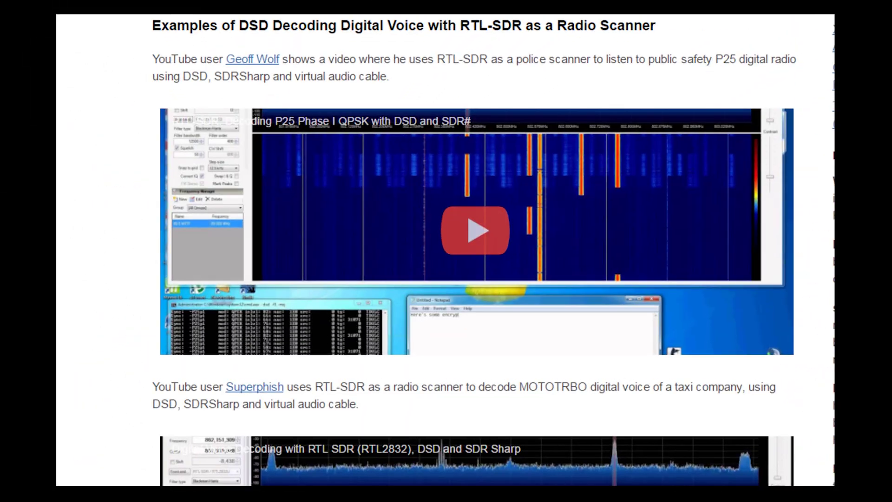
scroll(464, 251, "down", 10)
scroll(464, 251, "down", 12)
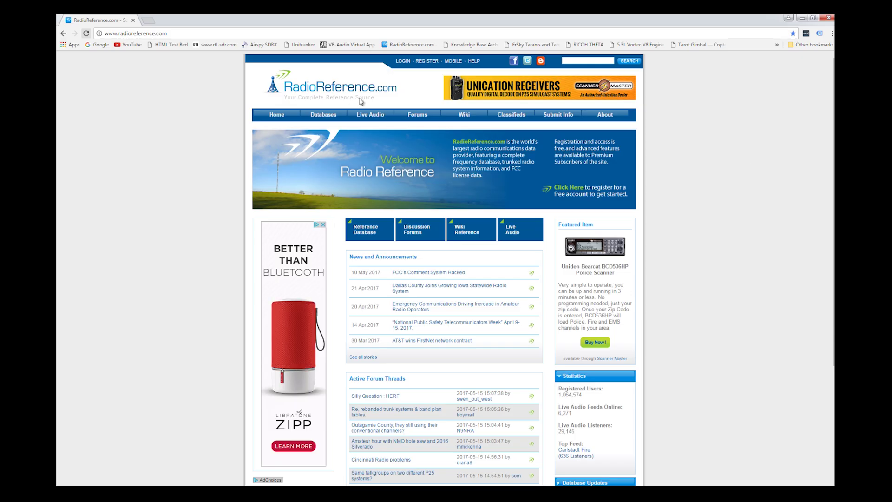
scroll(405, 171, "down", 1)
scroll(405, 172, "down", 3)
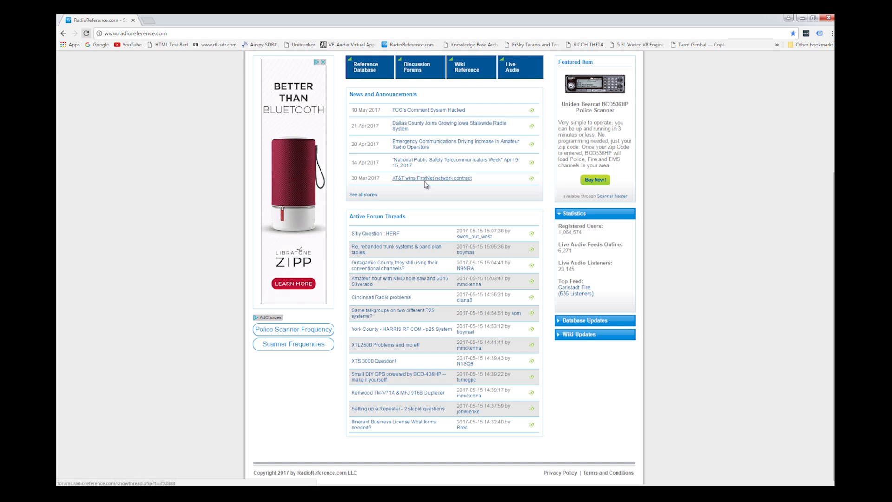